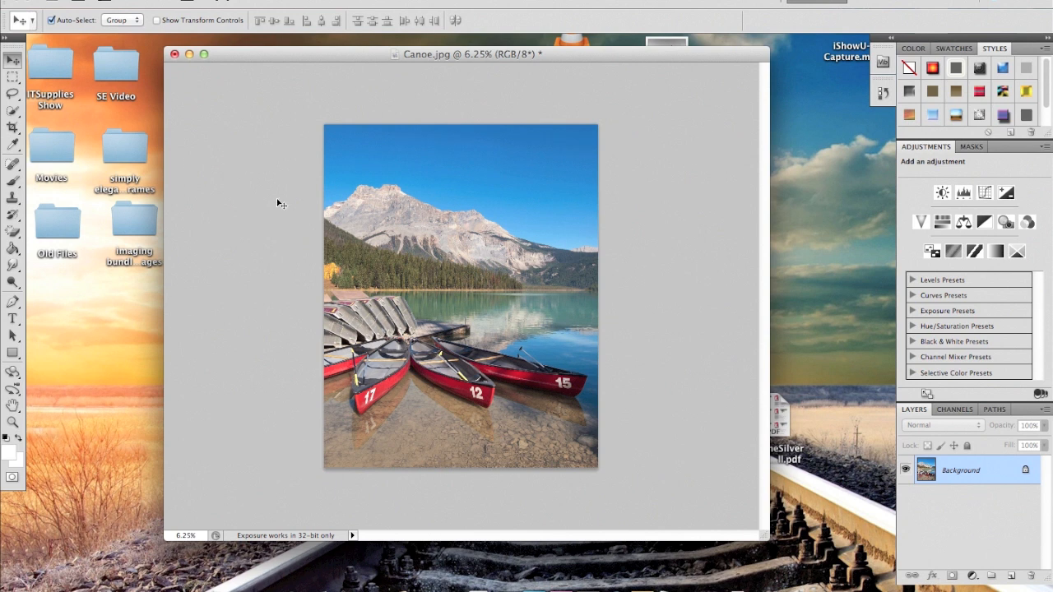
Step: Check the photo's pixel dimensions, document size and resolution in the Image Size settings
{"action": "left_click", "coordinate": [189, 3]}
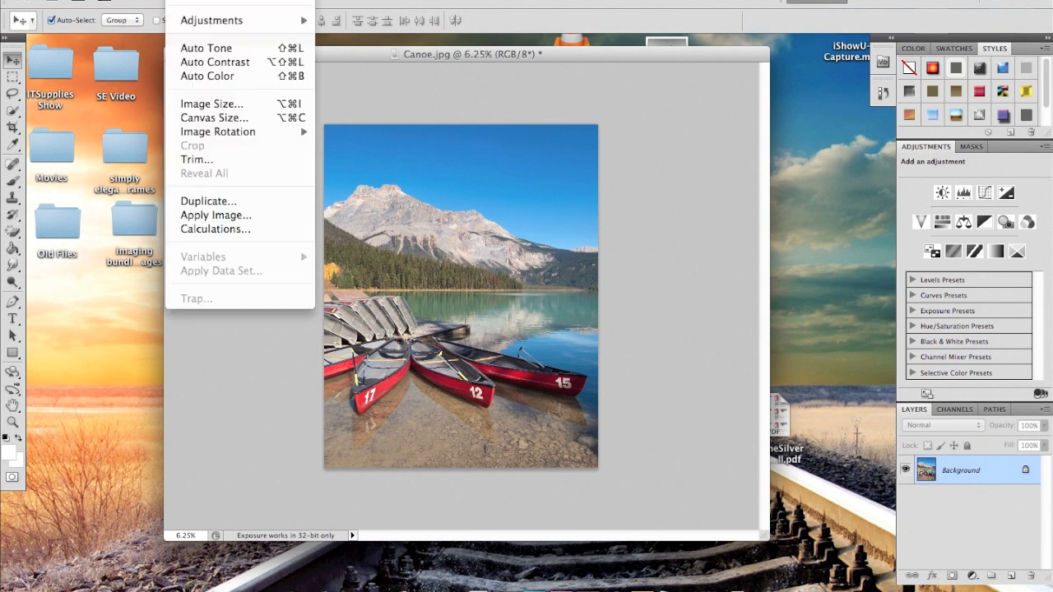
{"action": "left_click", "coordinate": [210, 98]}
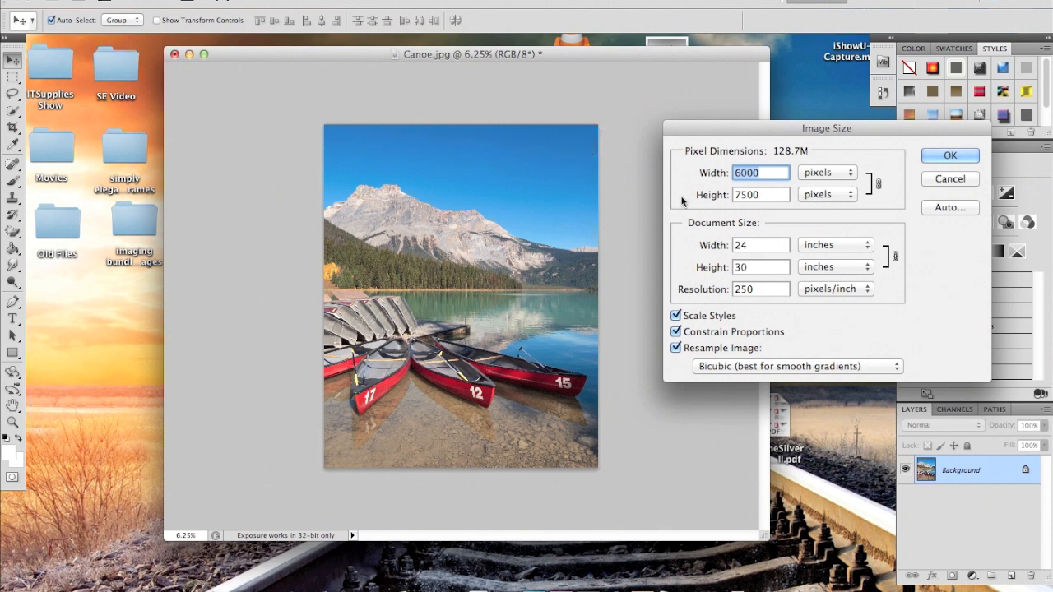
{"action": "left_click", "coordinate": [940, 156]}
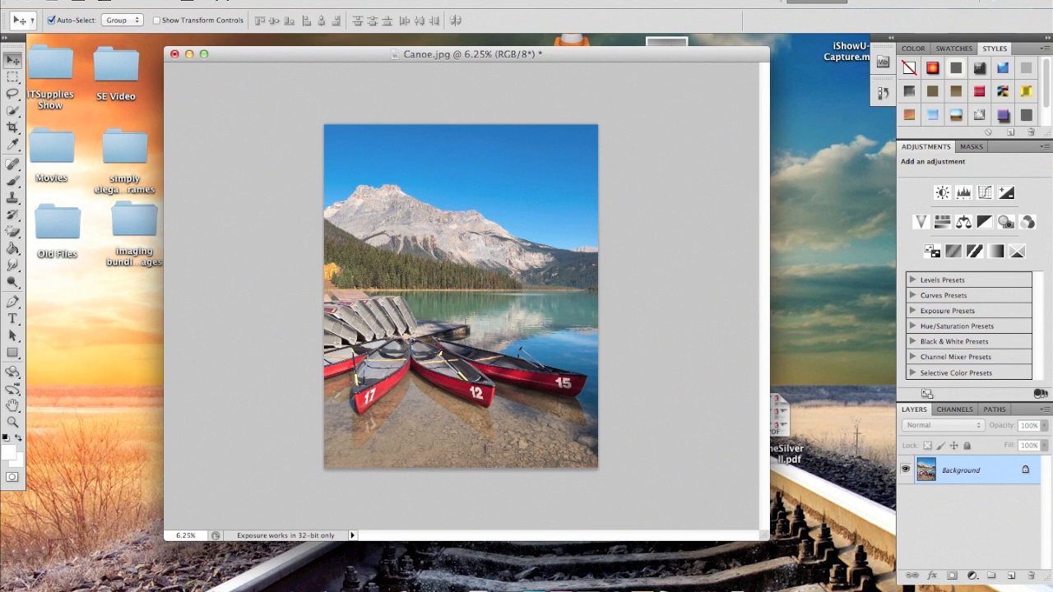
Step: Enlarge the canvas to 28 inches wide and 34 inches high around the centred photo
{"action": "left_click", "coordinate": [182, 1]}
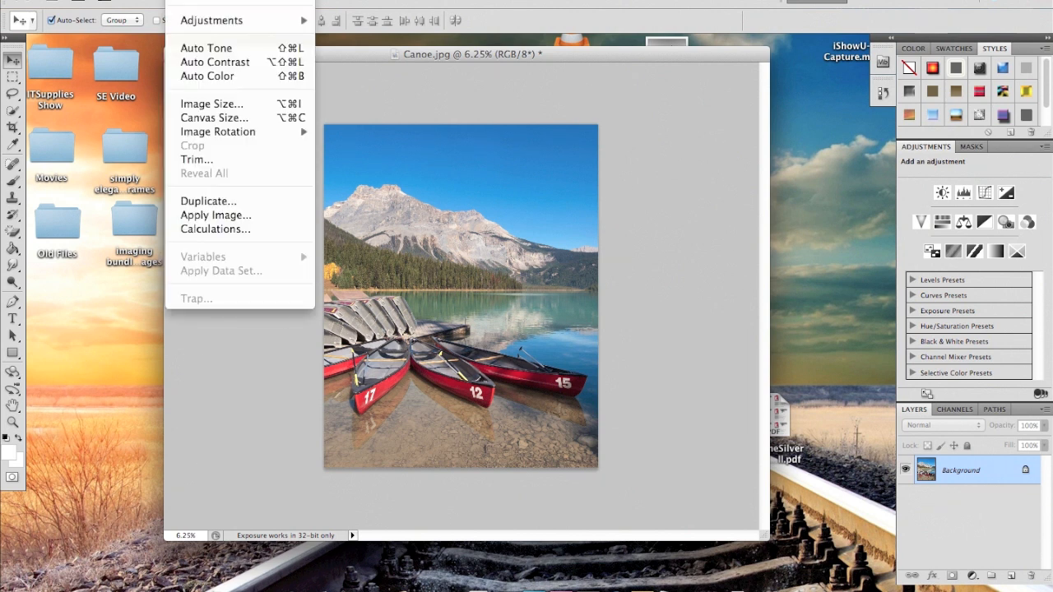
{"action": "left_click", "coordinate": [229, 121]}
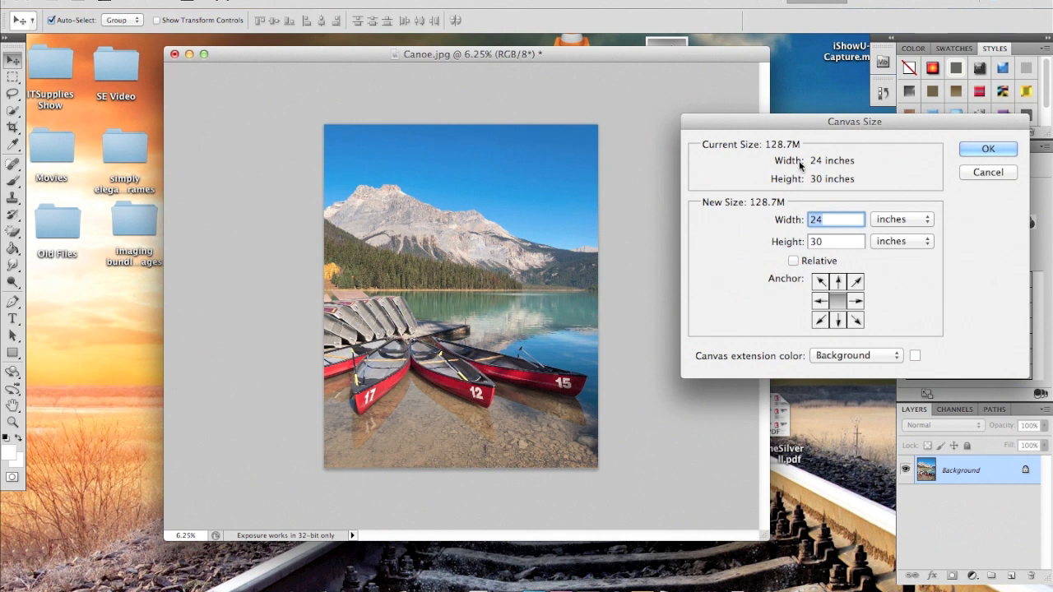
{"action": "left_click_drag", "start_coordinate": [825, 125], "coordinate": [775, 130]}
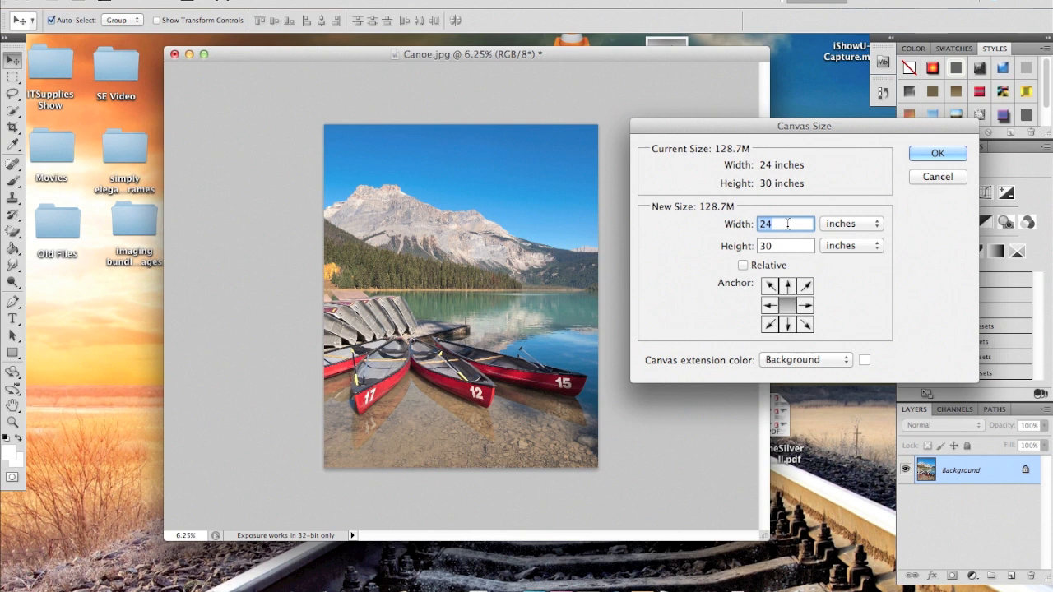
{"action": "type", "text": "28"}
{"action": "key", "text": "Tab"}
{"action": "type", "text": "34"}
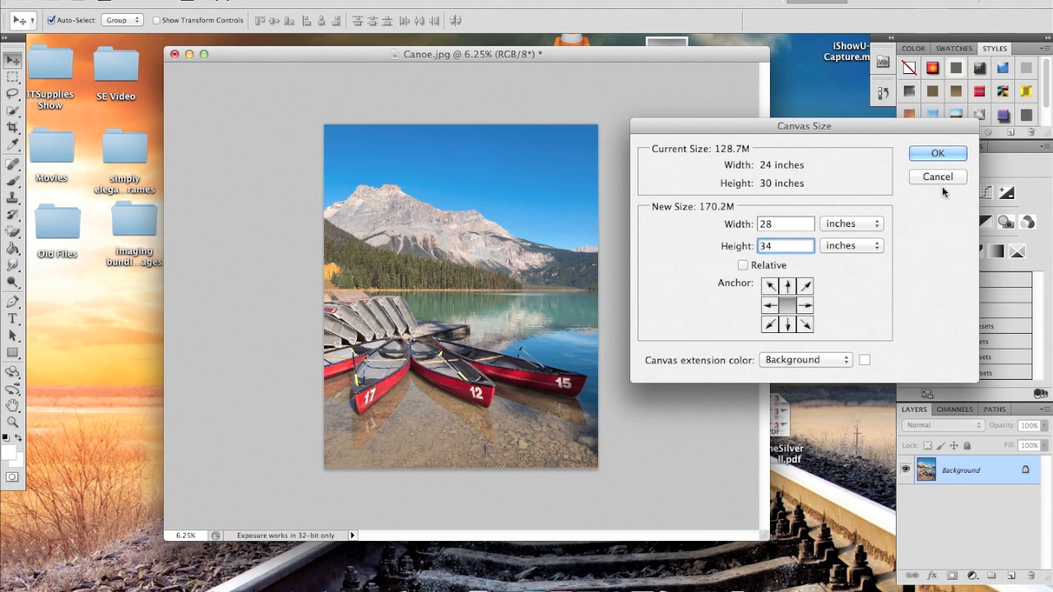
{"action": "key", "text": "Return"}
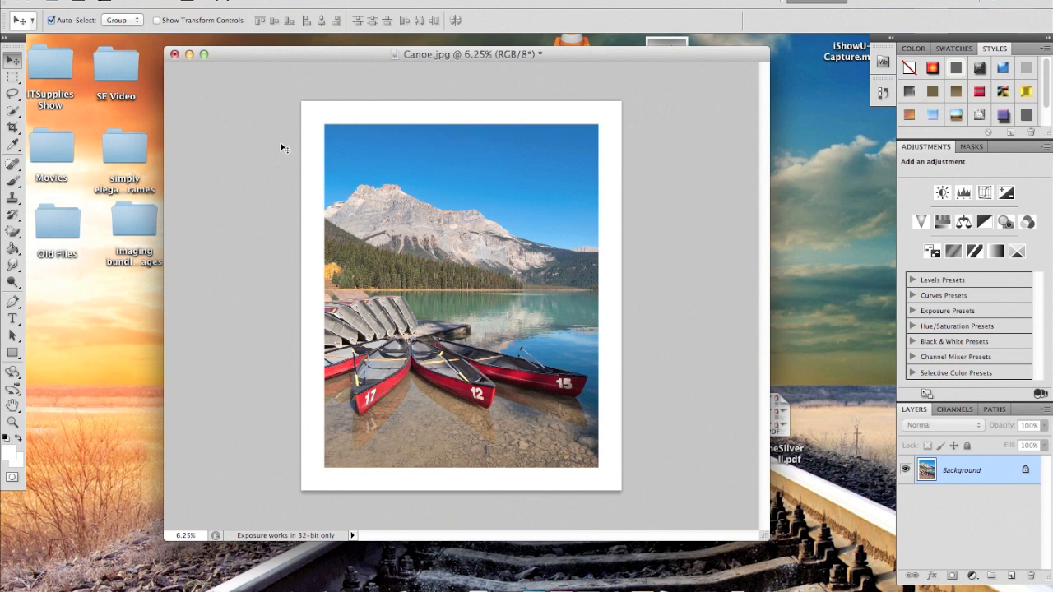
Step: Set the Rectangular Marquee to a fixed size 34 in wide by 2 in high and place a selection along the photo's top edge
{"action": "left_click", "coordinate": [13, 78]}
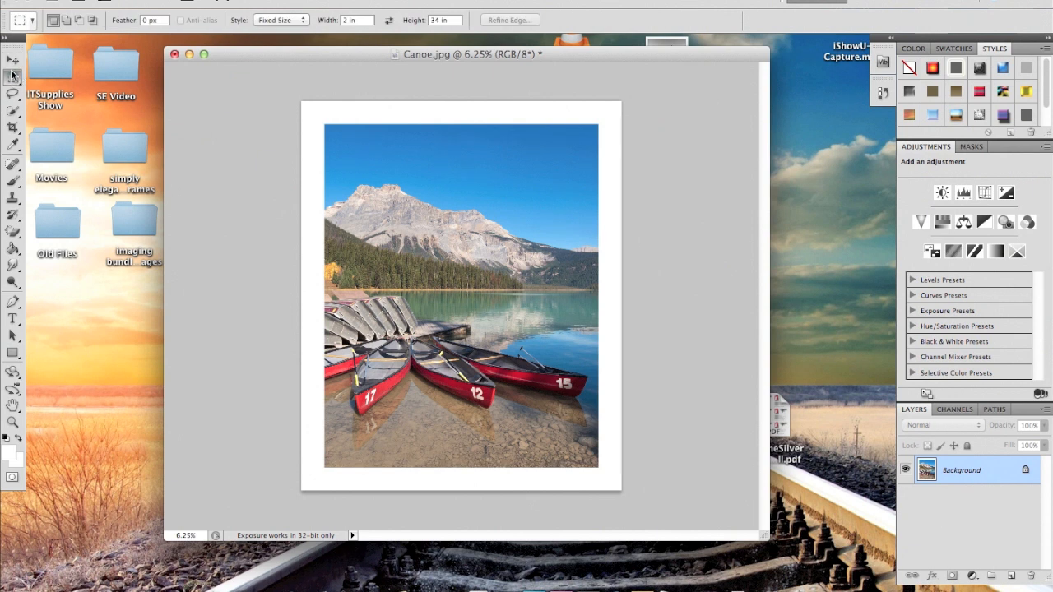
{"action": "left_click", "coordinate": [280, 19]}
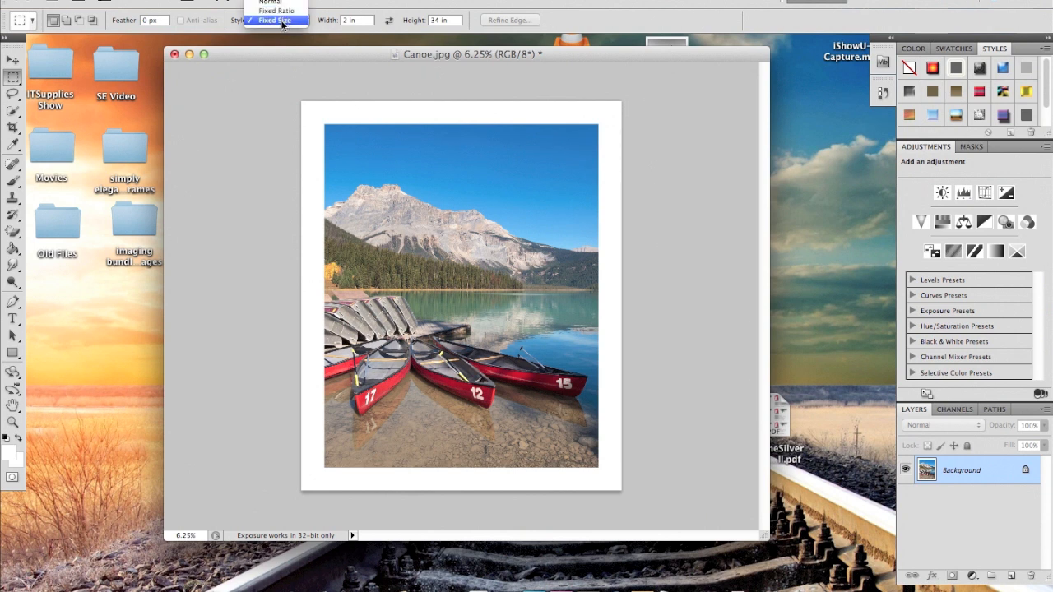
{"action": "left_click", "coordinate": [281, 21]}
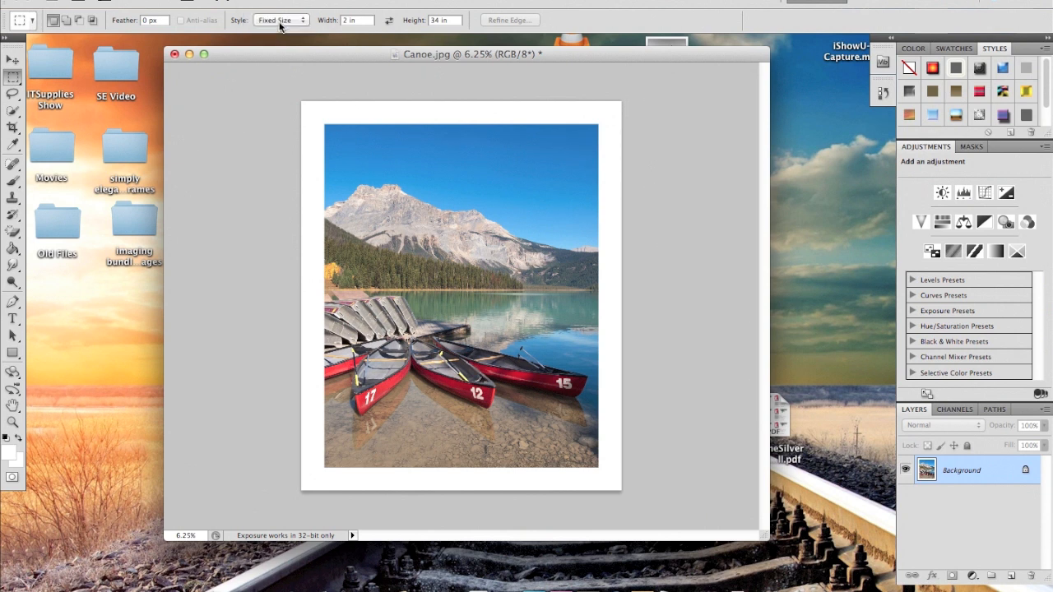
{"action": "left_click", "coordinate": [362, 20]}
{"action": "left_click", "coordinate": [361, 21]}
{"action": "double_click", "coordinate": [357, 19]}
{"action": "double_click", "coordinate": [450, 19]}
{"action": "double_click", "coordinate": [447, 20]}
{"action": "left_click", "coordinate": [389, 21]}
{"action": "left_click", "coordinate": [301, 125]}
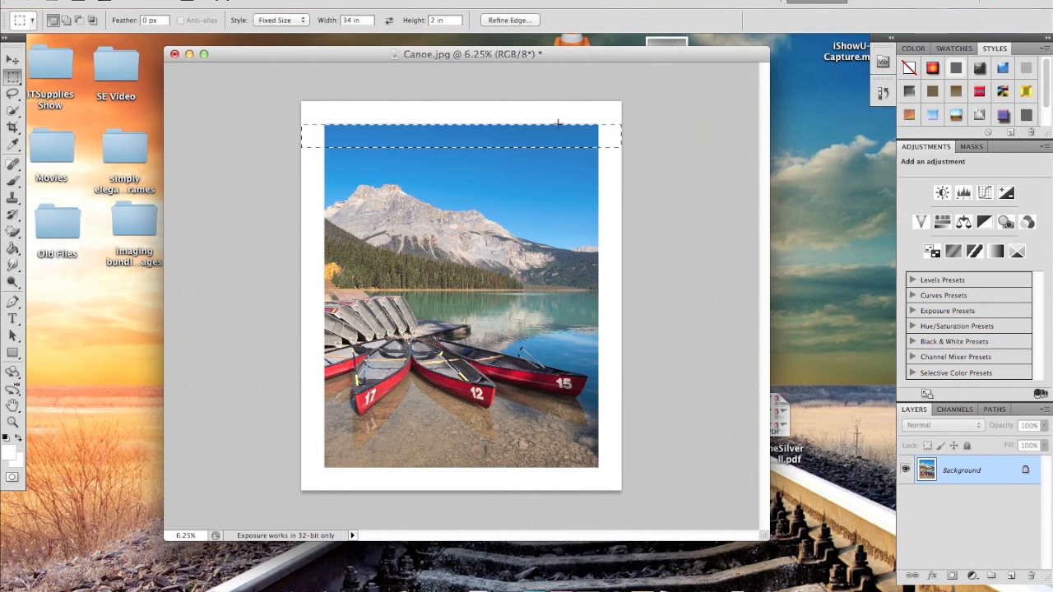
Step: Nudge the selection strip up until its upper boundary meets the top edge of the photo
{"action": "key", "text": "super+equal"}
{"action": "key", "text": "super+equal"}
{"action": "key", "text": "super+equal"}
{"action": "key", "text": "super+equal"}
{"action": "key", "text": "super+equal"}
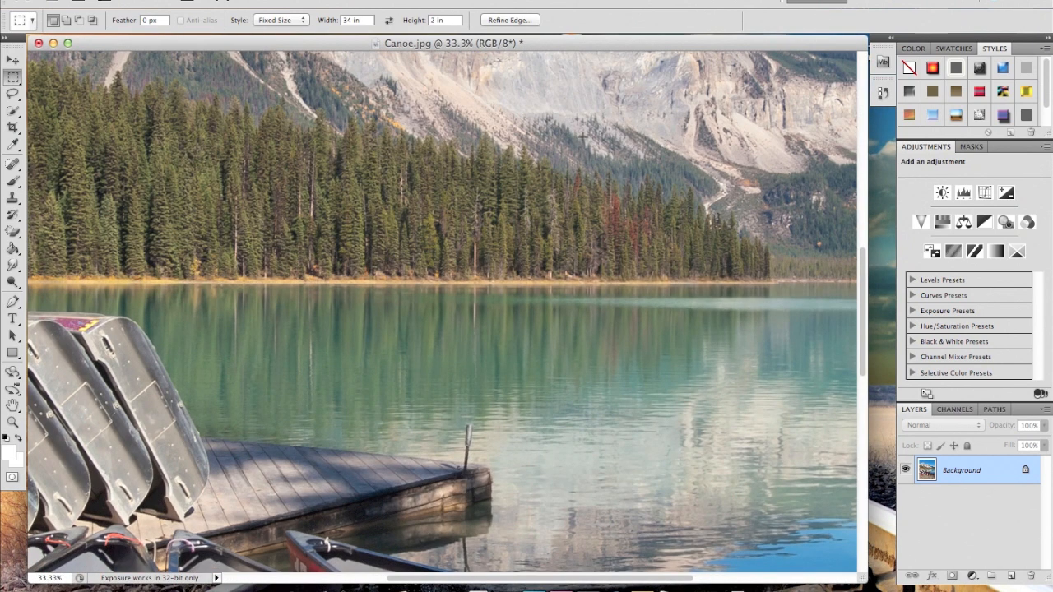
{"action": "left_click_drag", "start_coordinate": [866, 271], "coordinate": [841, 82]}
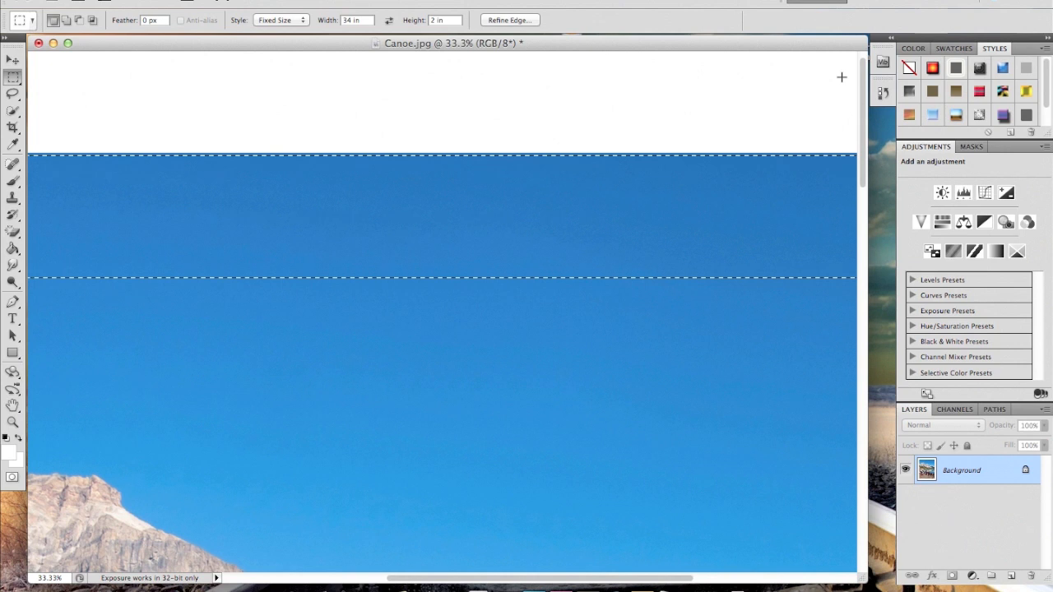
{"action": "key", "text": "super+plus"}
{"action": "scroll", "coordinate": [369, 200], "scroll_direction": "down", "scroll_amount": 1}
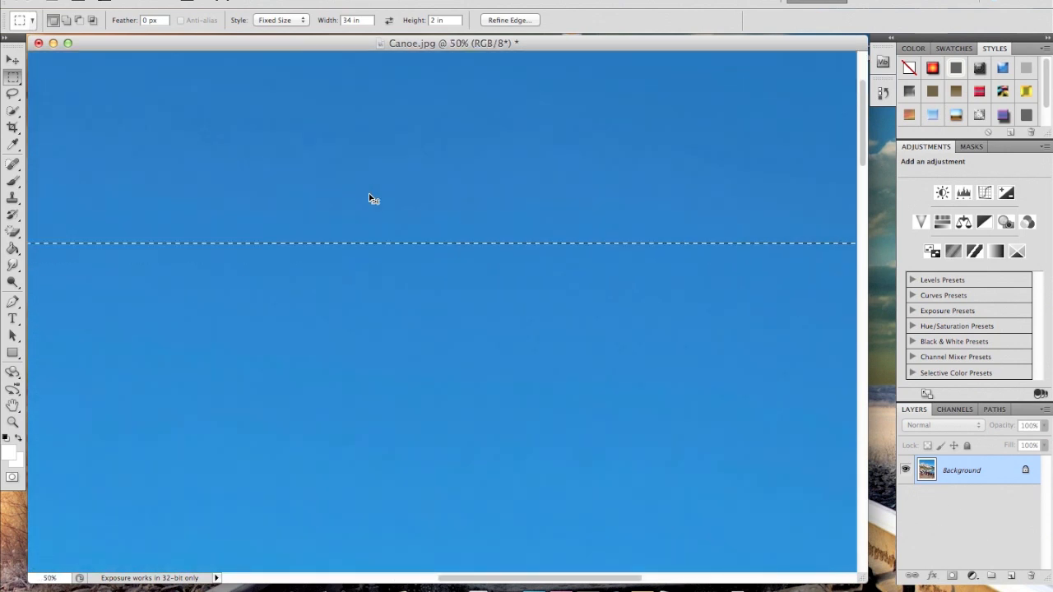
{"action": "key", "text": "super+plus"}
{"action": "key", "text": "super+plus"}
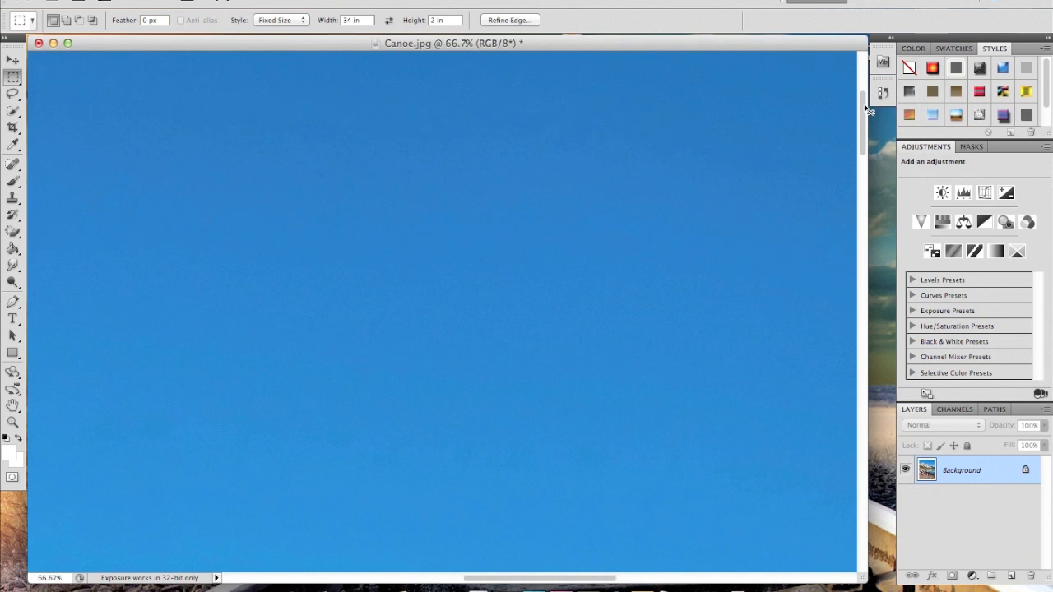
{"action": "left_click_drag", "start_coordinate": [863, 106], "coordinate": [863, 81]}
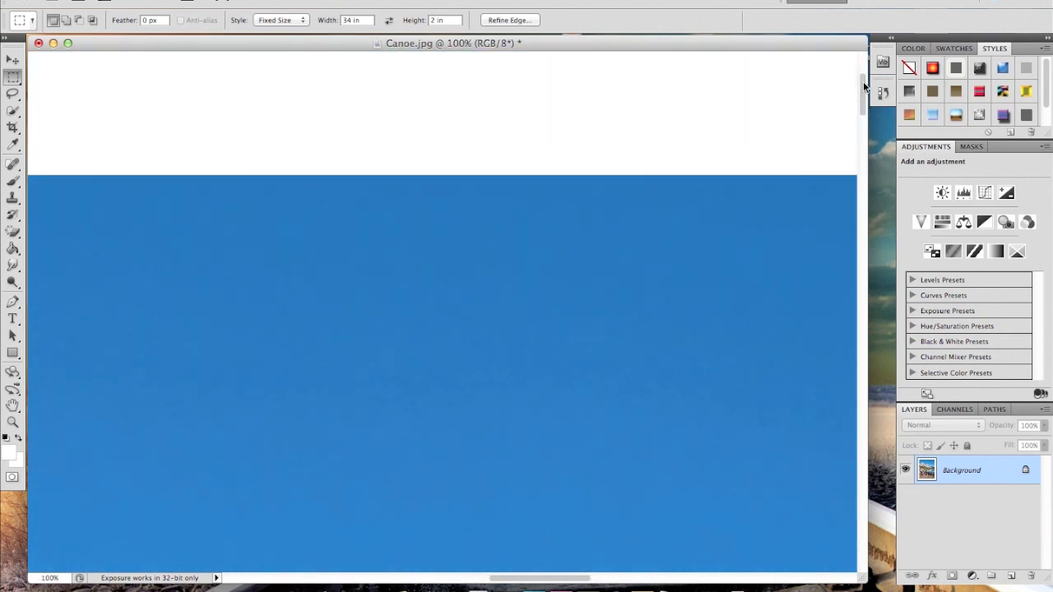
{"action": "key", "text": "Up"}
{"action": "key", "text": "Up"}
{"action": "key", "text": "Up"}
{"action": "key", "text": "Up"}
{"action": "key", "text": "Up"}
{"action": "key", "text": "Up"}
{"action": "key", "text": "Up"}
{"action": "key", "text": "Up"}
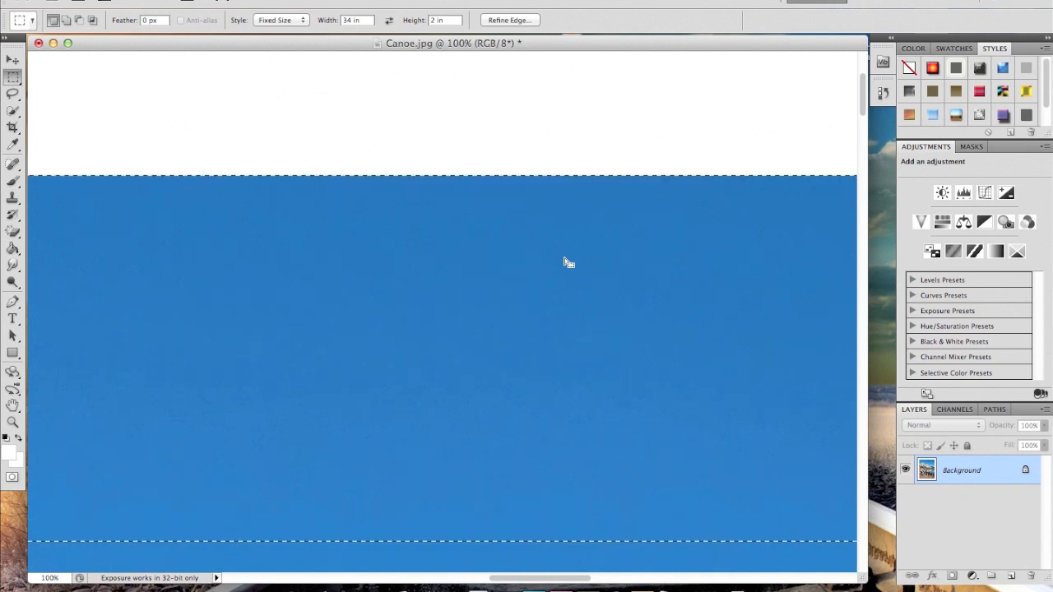
{"action": "key", "text": "Up"}
{"action": "key", "text": "Up"}
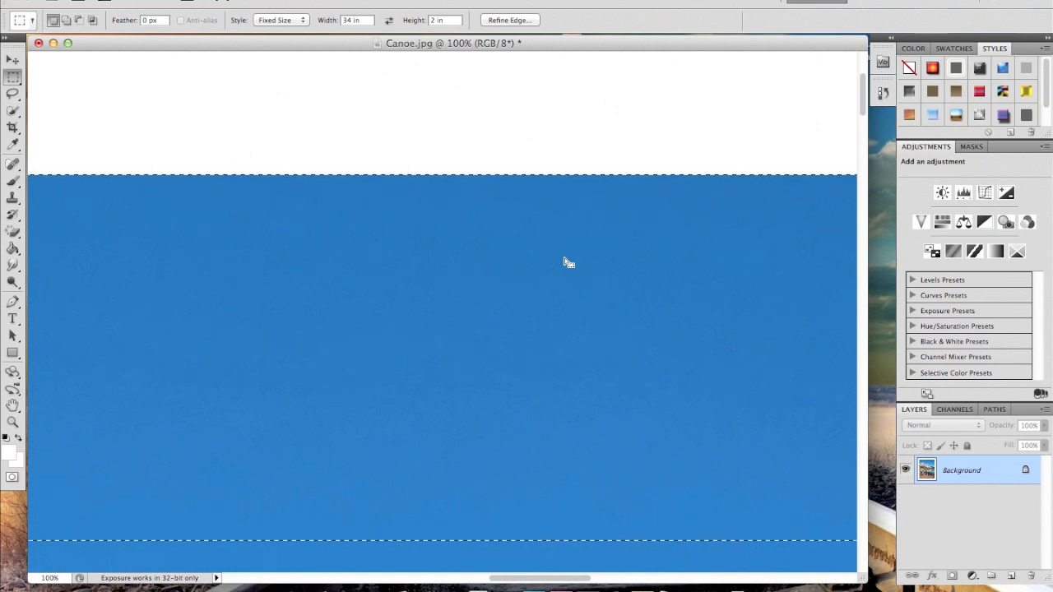
Step: Fine-tune the strip's upper boundary against the photo's top edge at 300% magnification
{"action": "key", "text": "super+plus"}
{"action": "key", "text": "super+plus"}
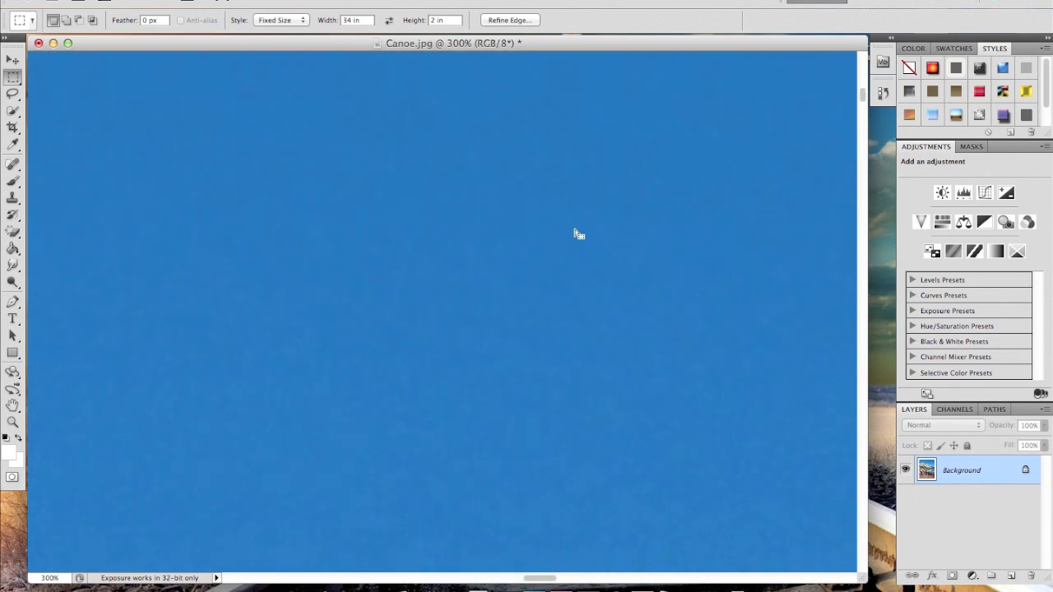
{"action": "left_click_drag", "start_coordinate": [863, 99], "coordinate": [865, 93]}
{"action": "key", "text": "Down"}
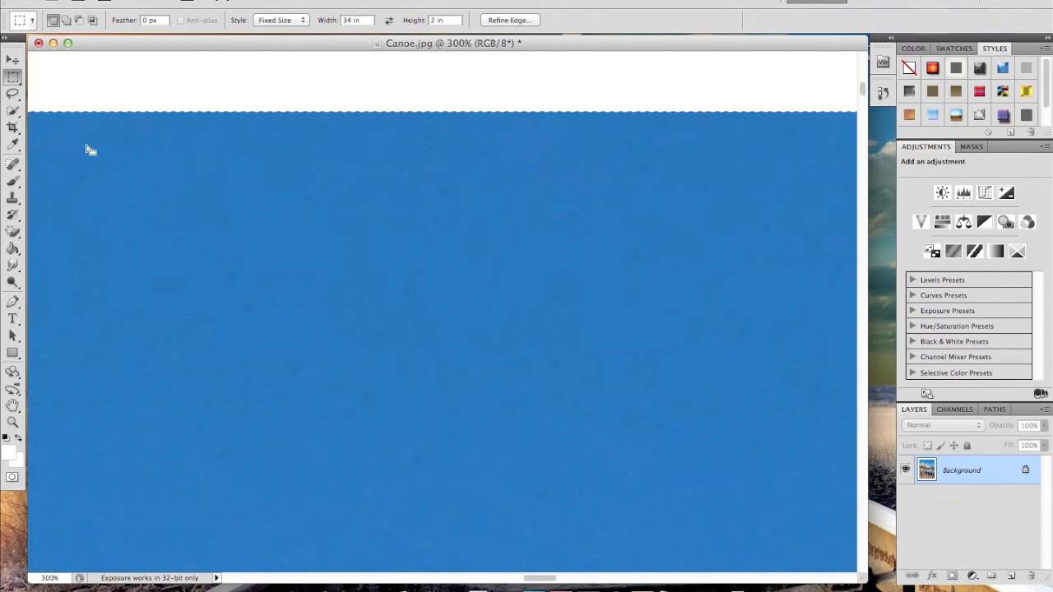
Step: Place a copy of the selected sky strip in the white border directly above the photo
{"action": "key", "text": "super+minus"}
{"action": "key", "text": "super+minus"}
{"action": "key", "text": "super+minus"}
{"action": "key", "text": "super+minus"}
{"action": "key", "text": "super+minus"}
{"action": "key", "text": "super+minus"}
{"action": "key", "text": "super+minus"}
{"action": "key", "text": "super+minus"}
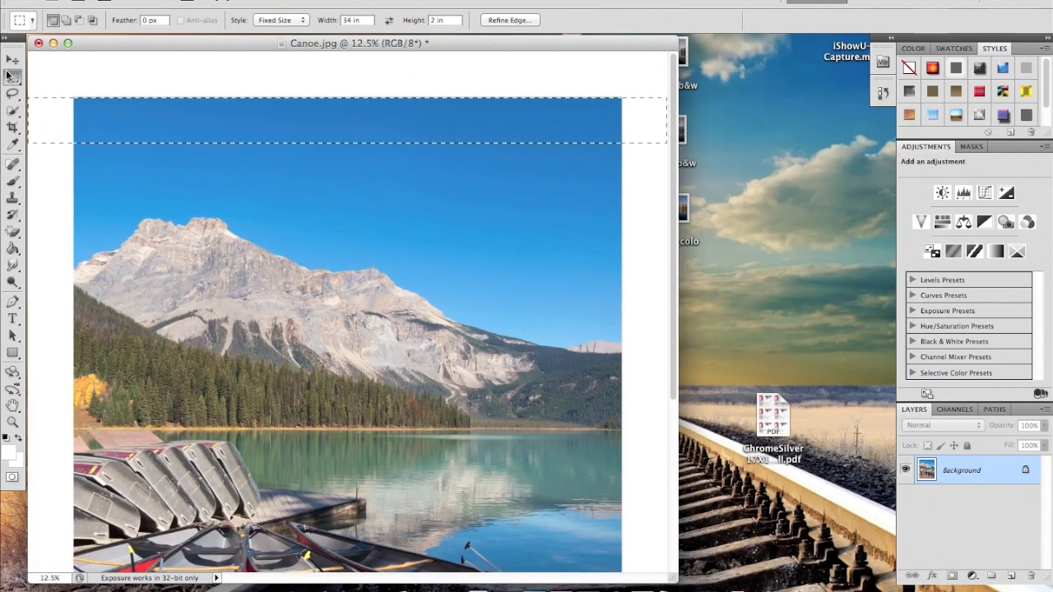
{"action": "left_click", "coordinate": [12, 60]}
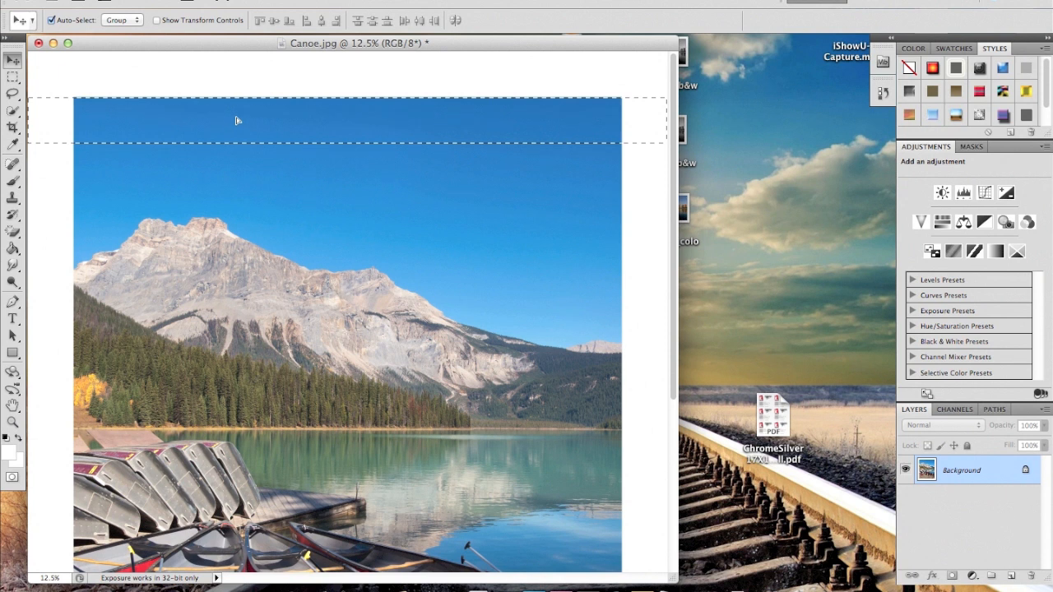
{"action": "left_click_drag", "start_coordinate": [236, 121], "coordinate": [240, 76]}
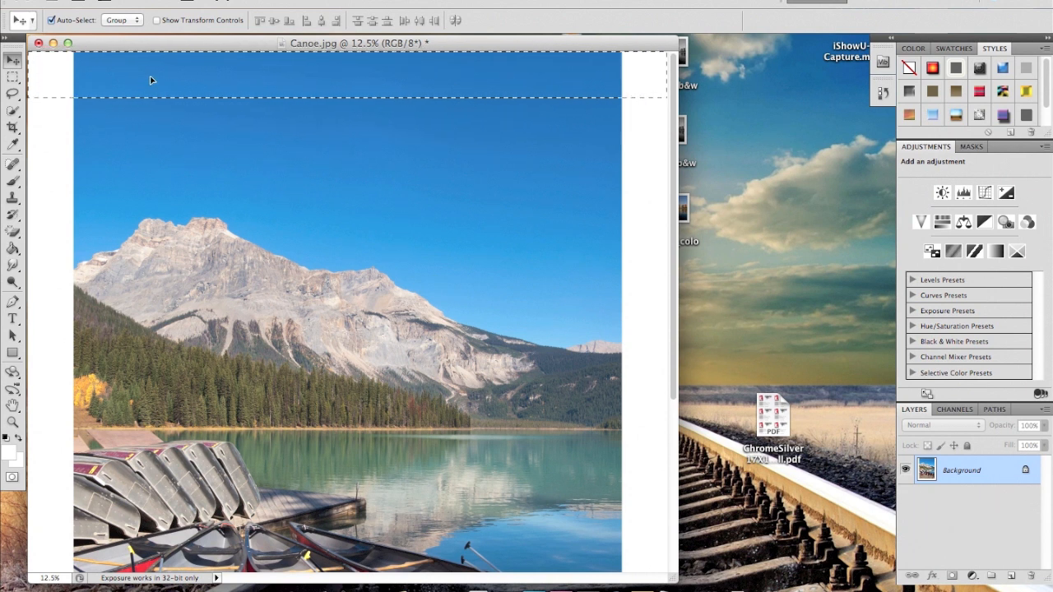
Step: Flip the copied sky strip vertically so it mirrors the photo's top edge
{"action": "left_click", "coordinate": [162, 3]}
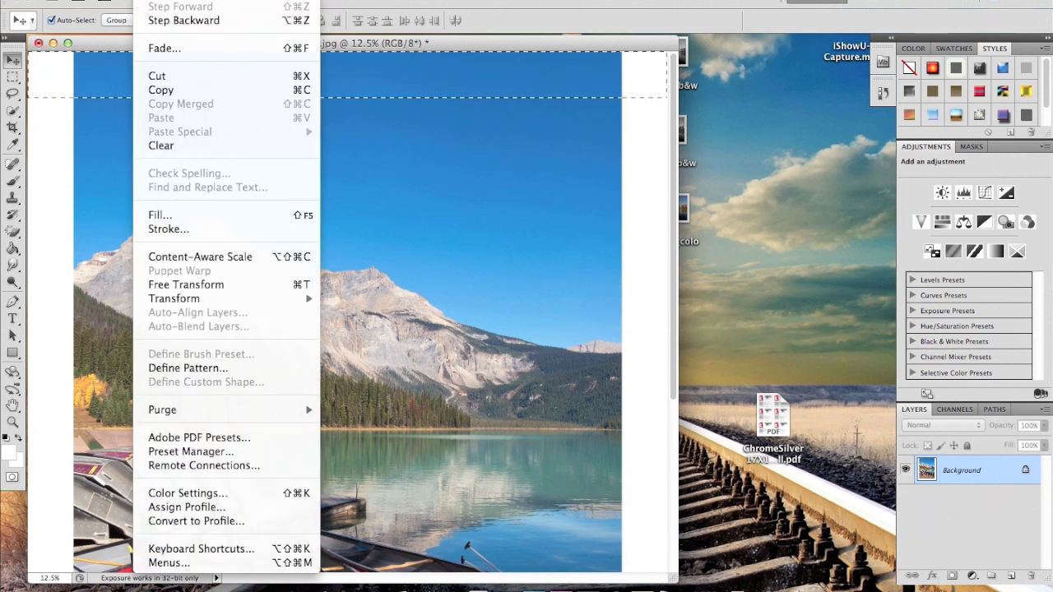
{"action": "mouse_move", "coordinate": [247, 302]}
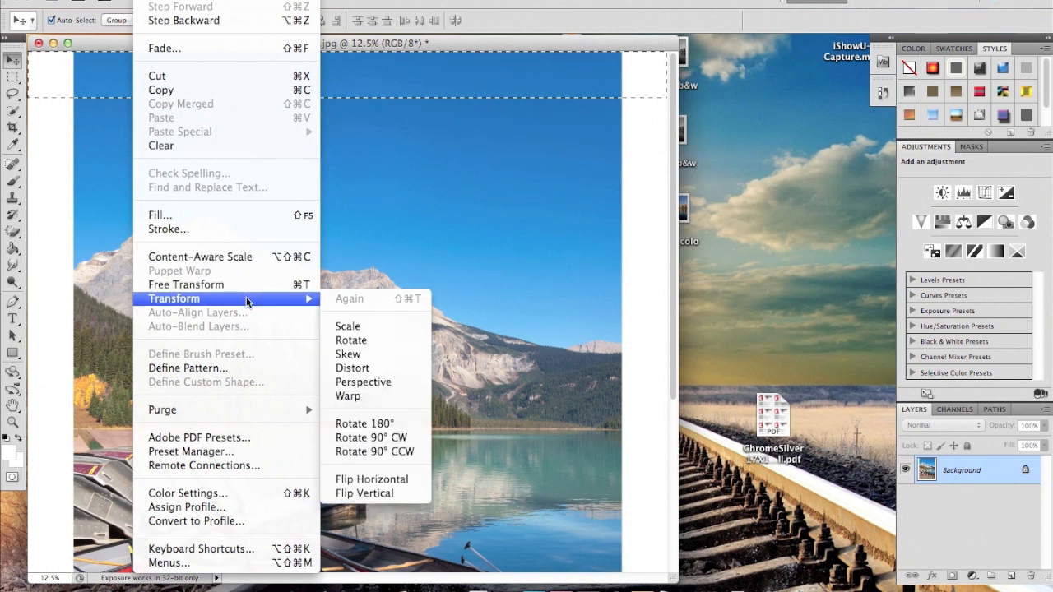
{"action": "left_click", "coordinate": [383, 494]}
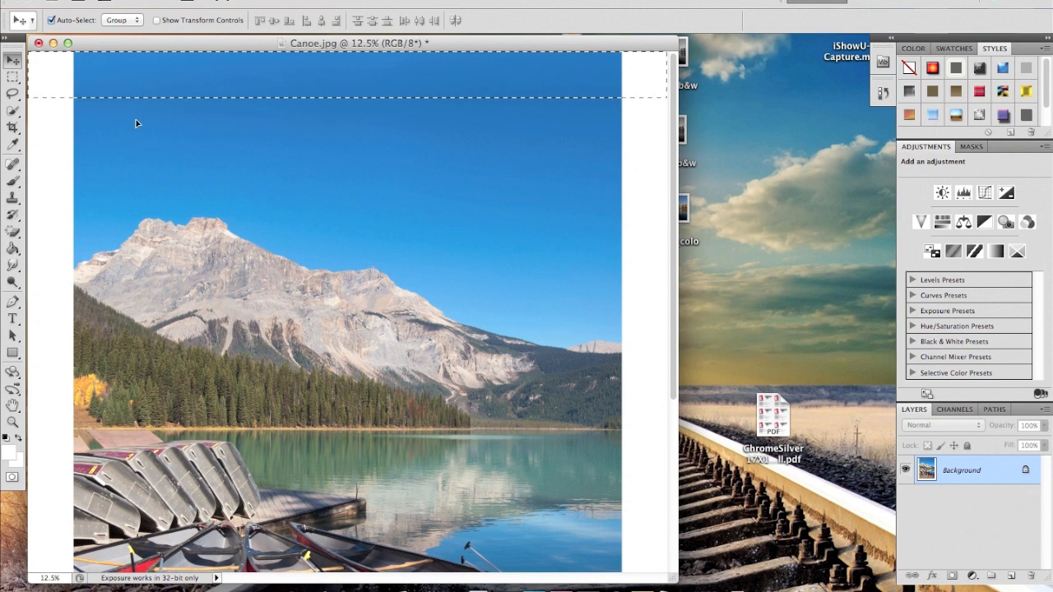
Step: Place a 34 in by 2 in marquee selection across the lowest strip of the photo
{"action": "scroll", "coordinate": [301, 308], "scroll_direction": "down", "scroll_amount": 2}
{"action": "scroll", "coordinate": [301, 308], "scroll_direction": "down", "scroll_amount": 8}
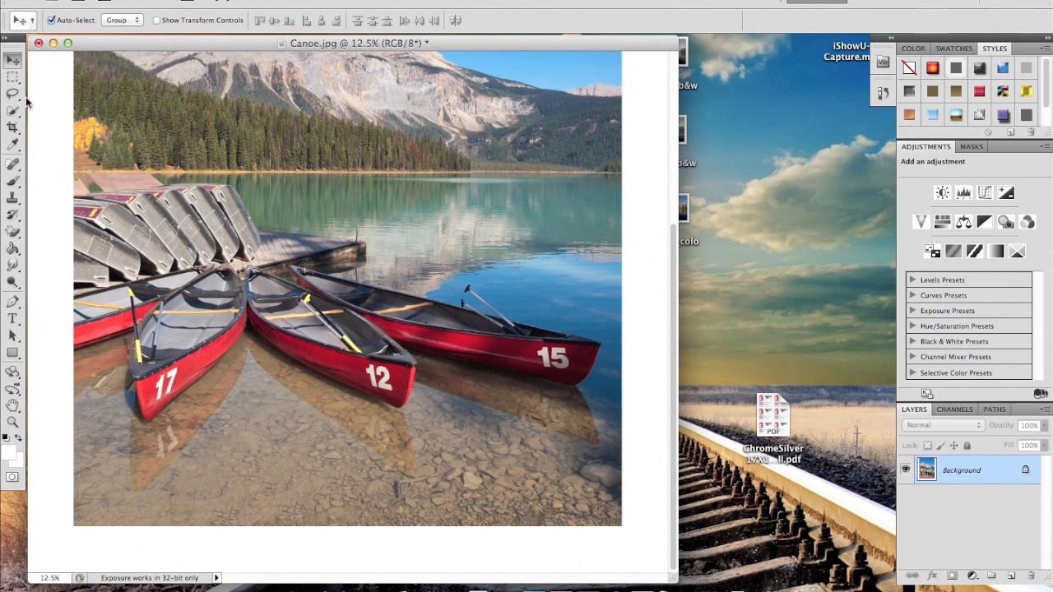
{"action": "left_click", "coordinate": [12, 77]}
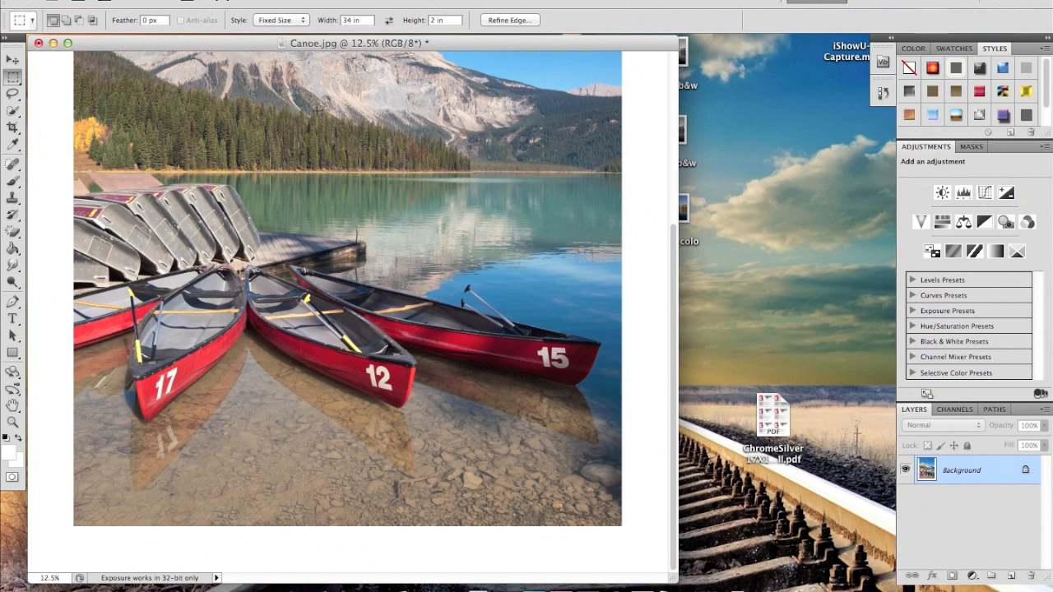
{"action": "left_click", "coordinate": [37, 486]}
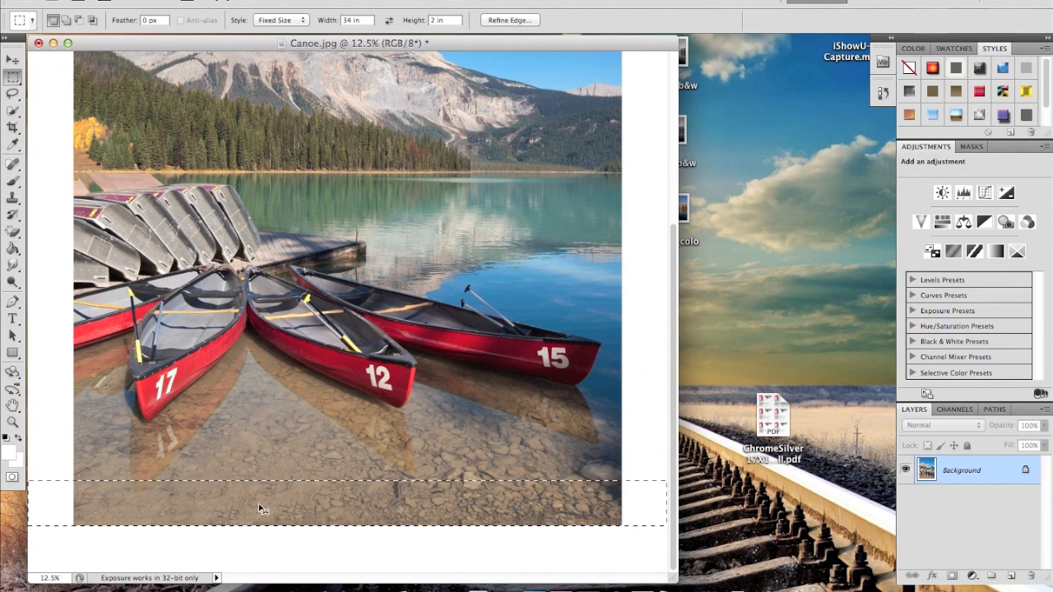
Step: Align the selection's lower boundary exactly with the photo's bottom edge, checking it at up to 400% magnification
{"action": "key", "text": "super+plus"}
{"action": "key", "text": "super+plus"}
{"action": "key", "text": "super+plus"}
{"action": "key", "text": "super+plus"}
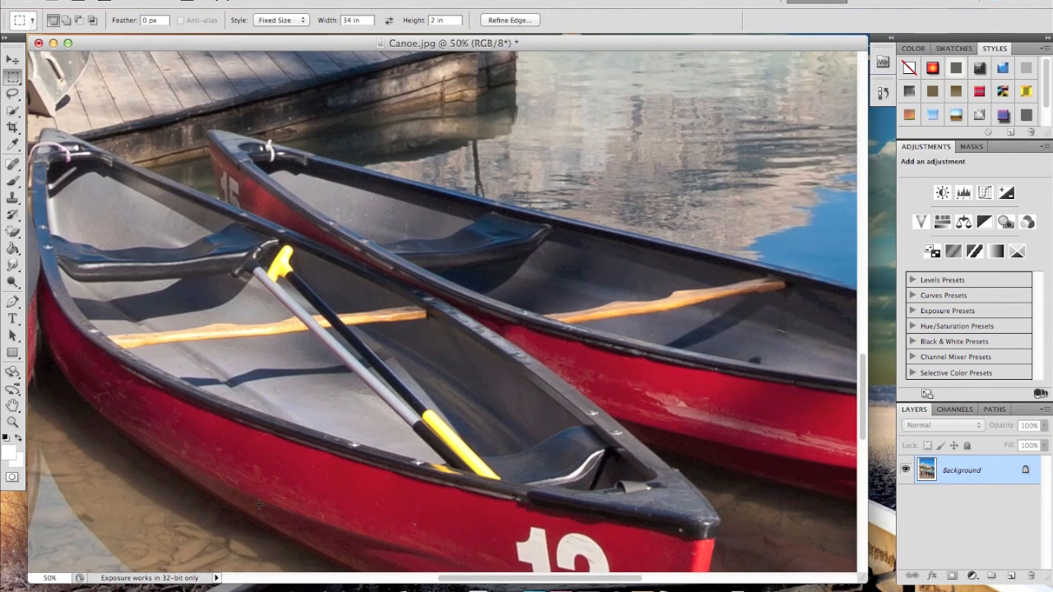
{"action": "scroll", "coordinate": [279, 478], "scroll_direction": "down", "scroll_amount": 10}
{"action": "scroll", "coordinate": [279, 483], "scroll_direction": "down", "scroll_amount": 4}
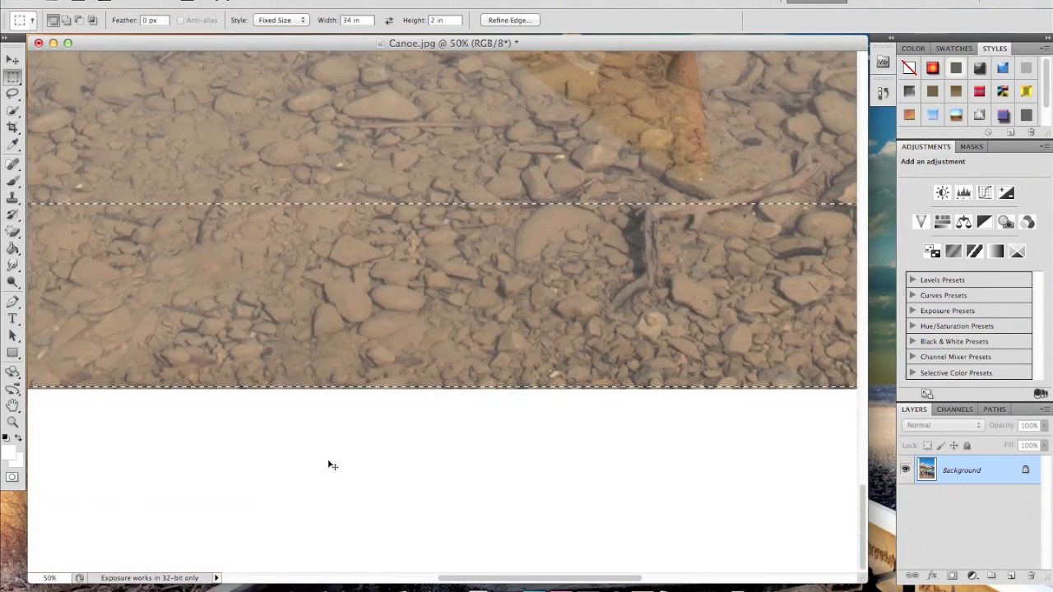
{"action": "key", "text": "super+plus"}
{"action": "left_click_drag", "start_coordinate": [329, 344], "coordinate": [328, 348]}
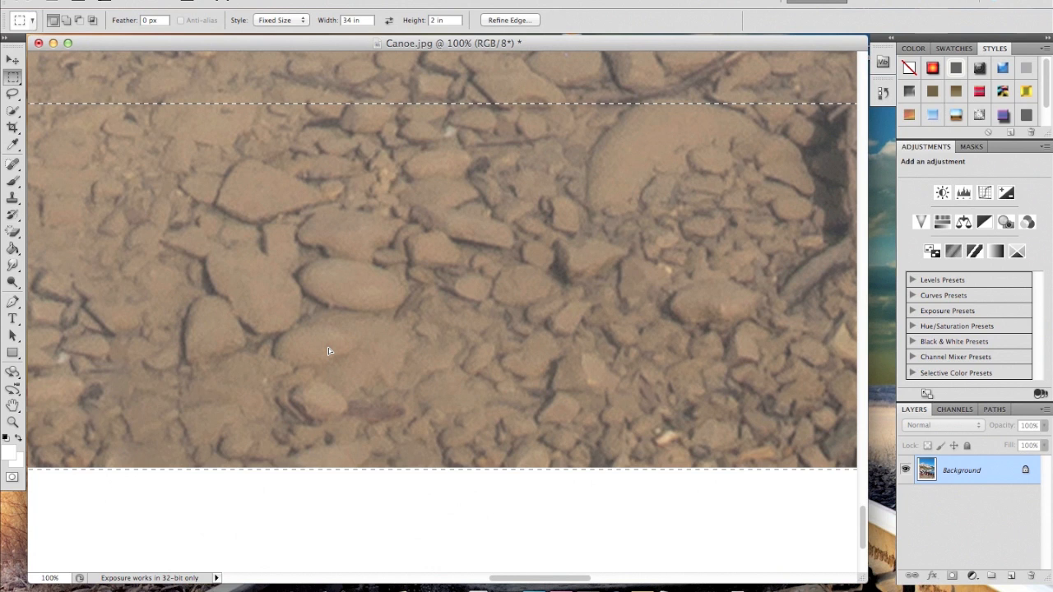
{"action": "key", "text": "super+plus"}
{"action": "key", "text": "super+plus"}
{"action": "key", "text": "super+plus"}
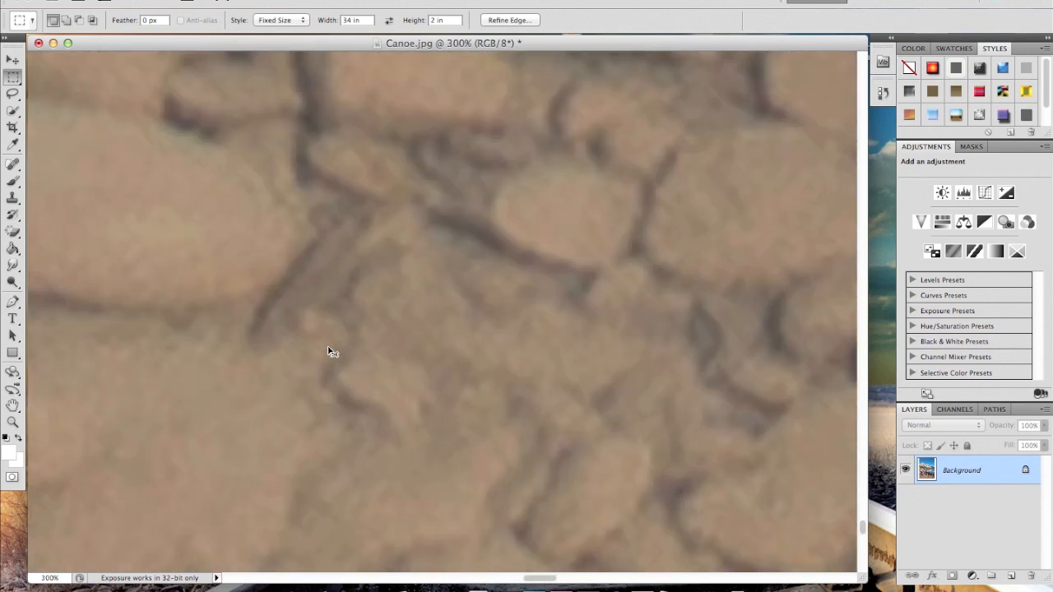
{"action": "scroll", "coordinate": [334, 344], "scroll_direction": "down", "scroll_amount": 3}
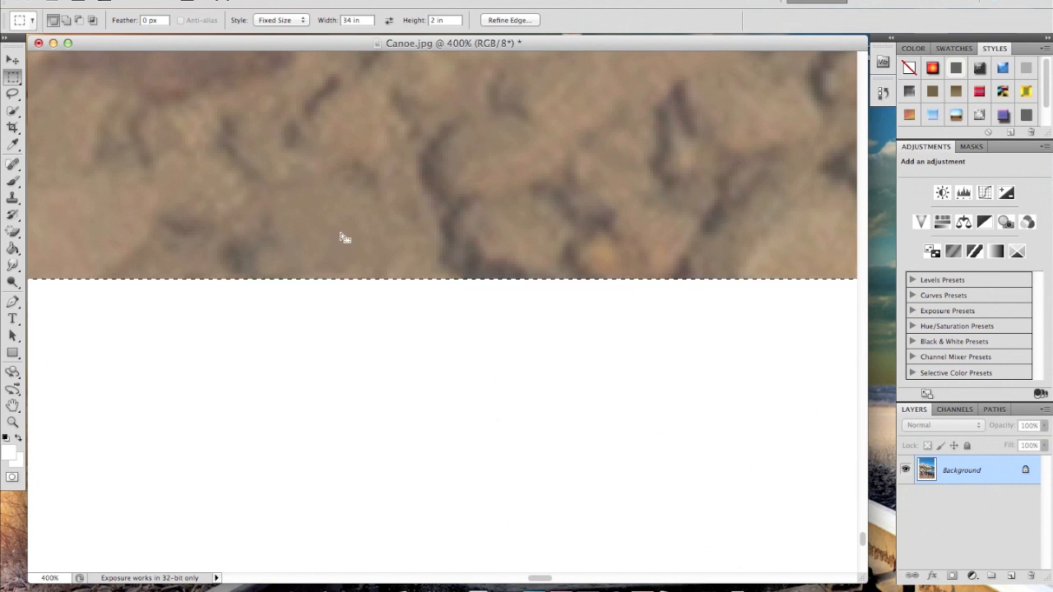
Step: Place a copy of the selected lakebed strip in the white border directly below the photo
{"action": "key", "text": "super+plus"}
{"action": "key", "text": "super+plus"}
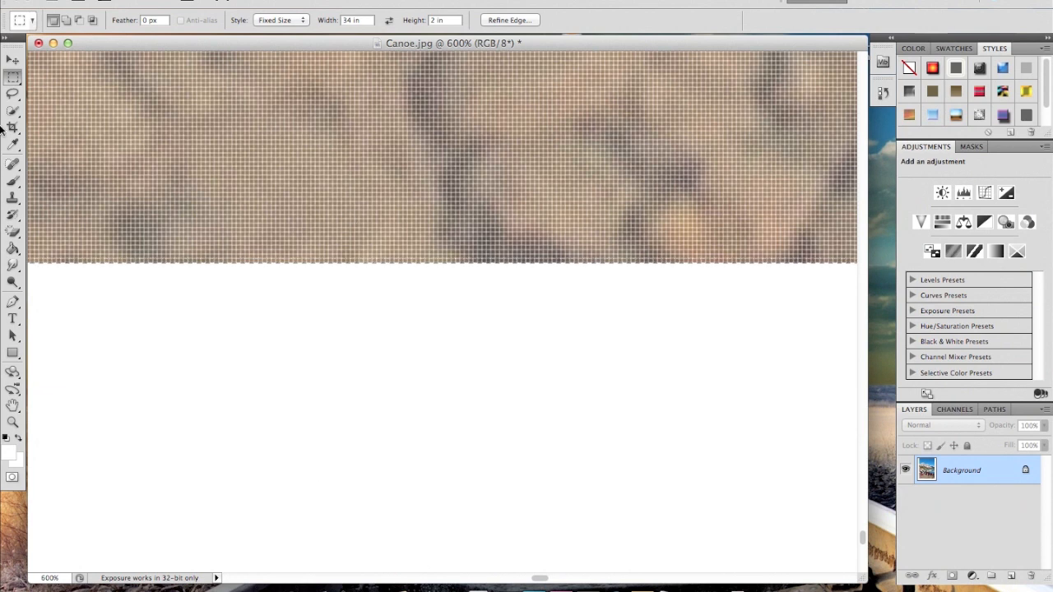
{"action": "key", "text": "super+0"}
{"action": "key", "text": "super+minus"}
{"action": "key", "text": "super+minus"}
{"action": "key", "text": "super+minus"}
{"action": "key", "text": "super+minus"}
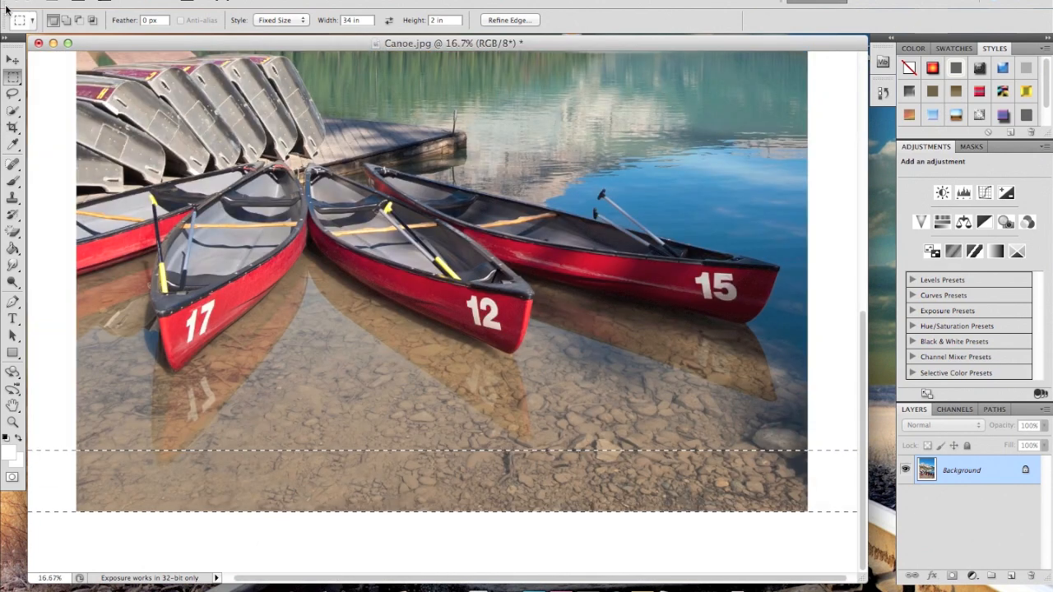
{"action": "left_click", "coordinate": [14, 60]}
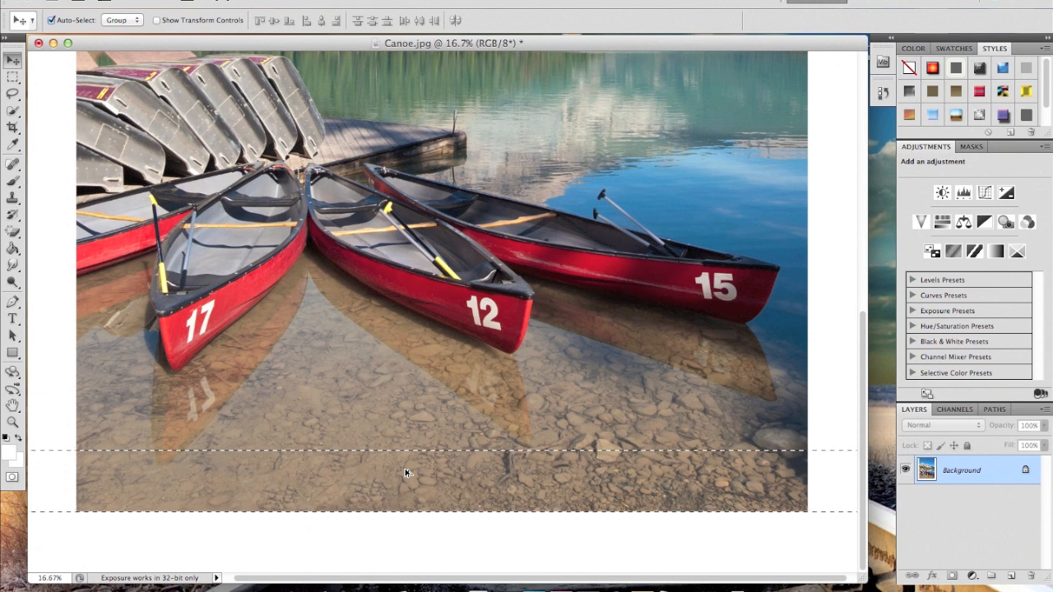
{"action": "left_click_drag", "start_coordinate": [406, 473], "coordinate": [404, 540]}
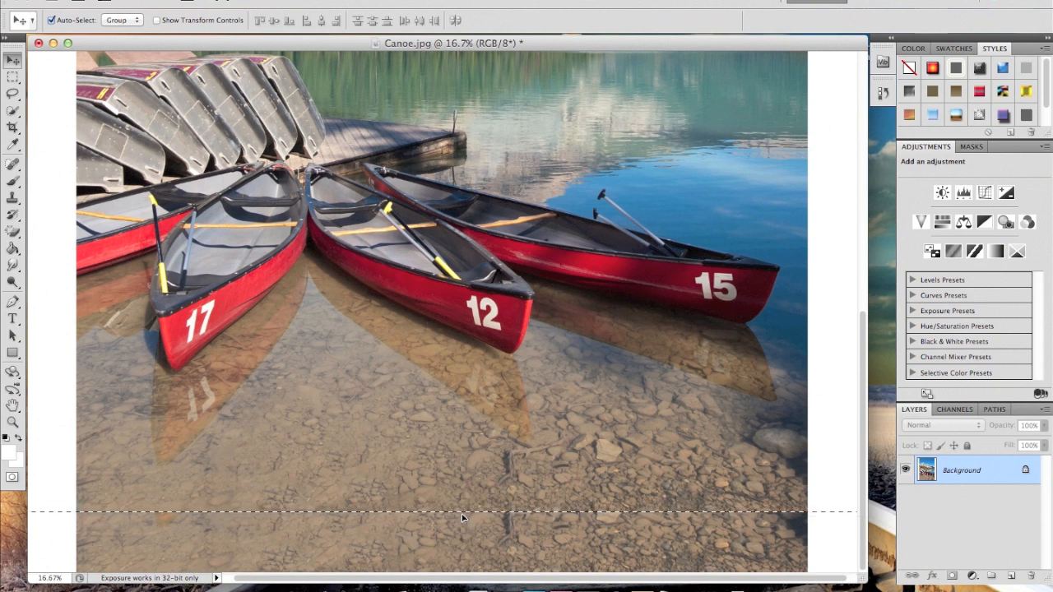
Step: Flip the copied lakebed strip vertically so it mirrors the photo's bottom edge
{"action": "left_click", "coordinate": [147, 1]}
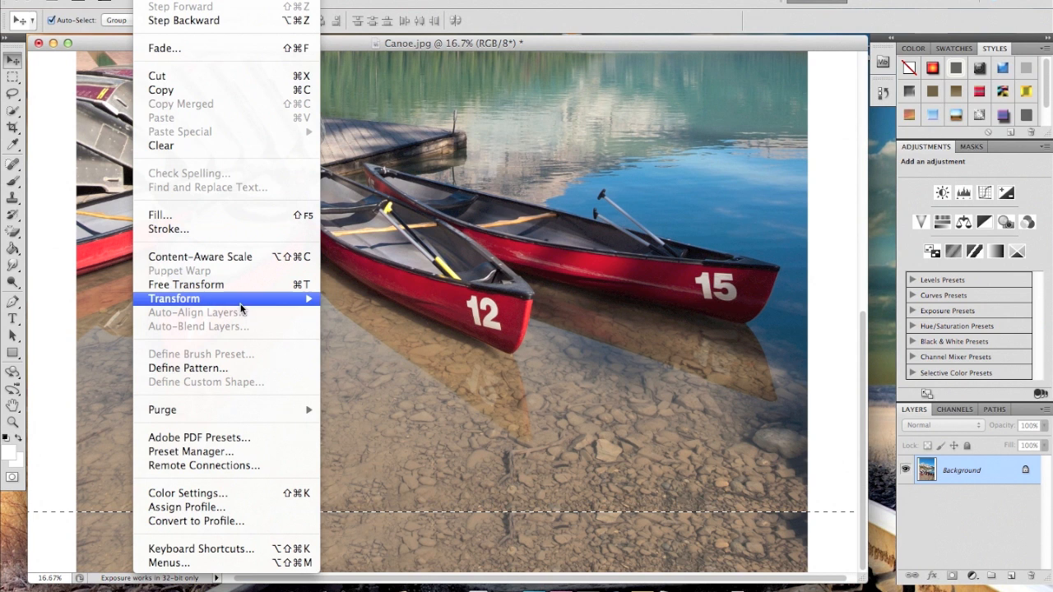
{"action": "mouse_move", "coordinate": [241, 306]}
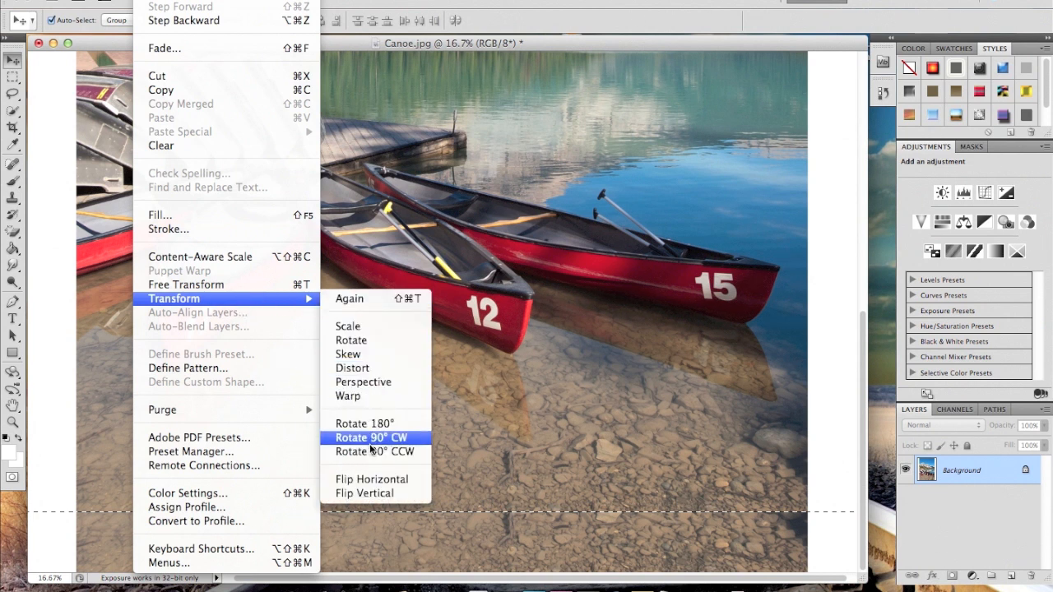
{"action": "left_click", "coordinate": [377, 493]}
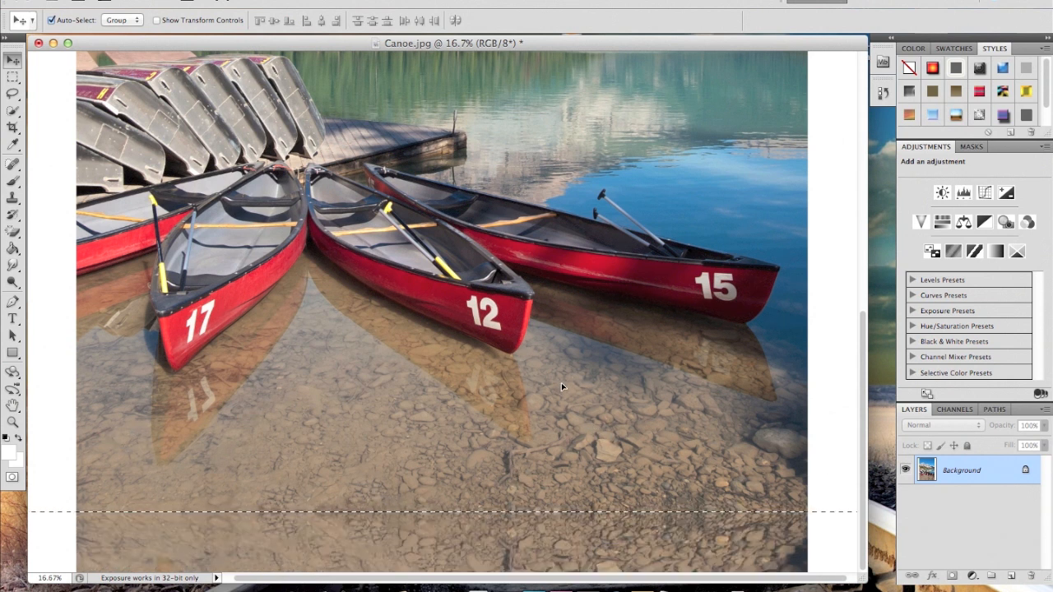
Step: Swap the marquee's fixed size to 2 in by 34 in and place the selection near the photo's right edge over the full canvas height
{"action": "key", "text": "super+minus"}
{"action": "key", "text": "super+minus"}
{"action": "key", "text": "super+minus"}
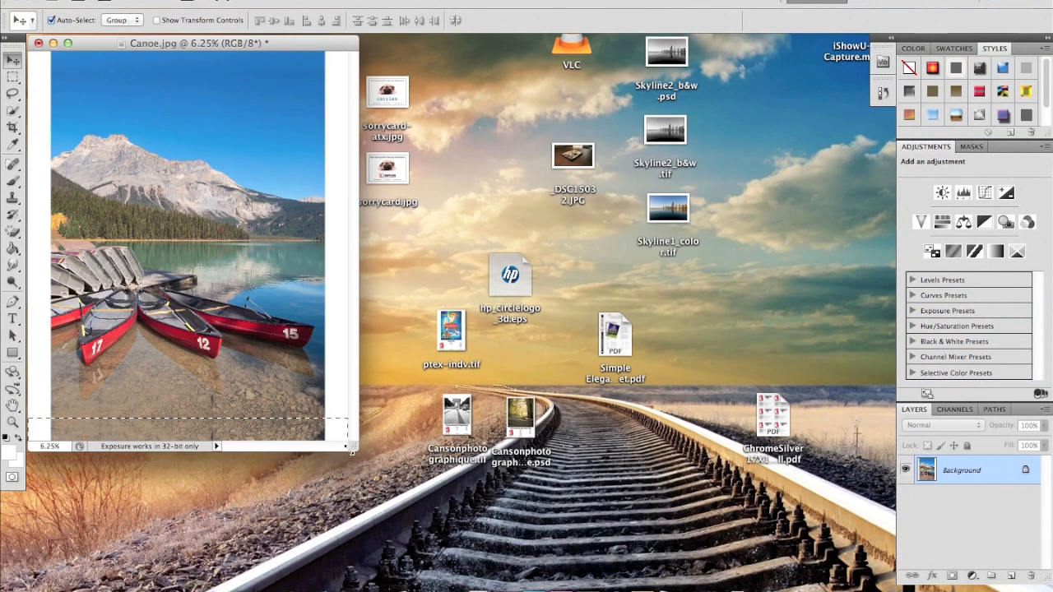
{"action": "left_click_drag", "start_coordinate": [352, 450], "coordinate": [802, 517]}
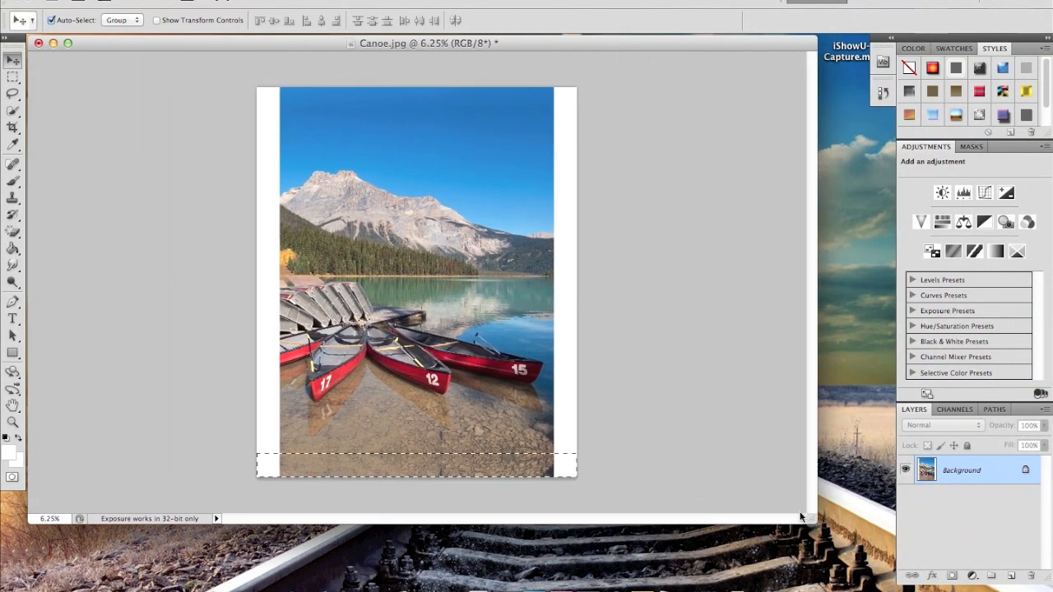
{"action": "left_click", "coordinate": [13, 77]}
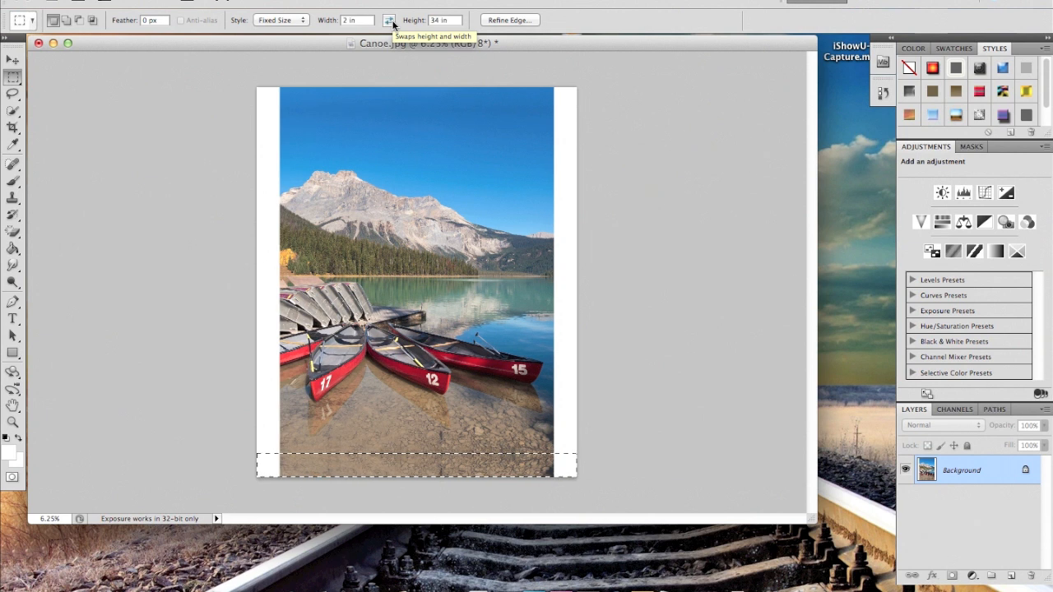
{"action": "left_click", "coordinate": [523, 87]}
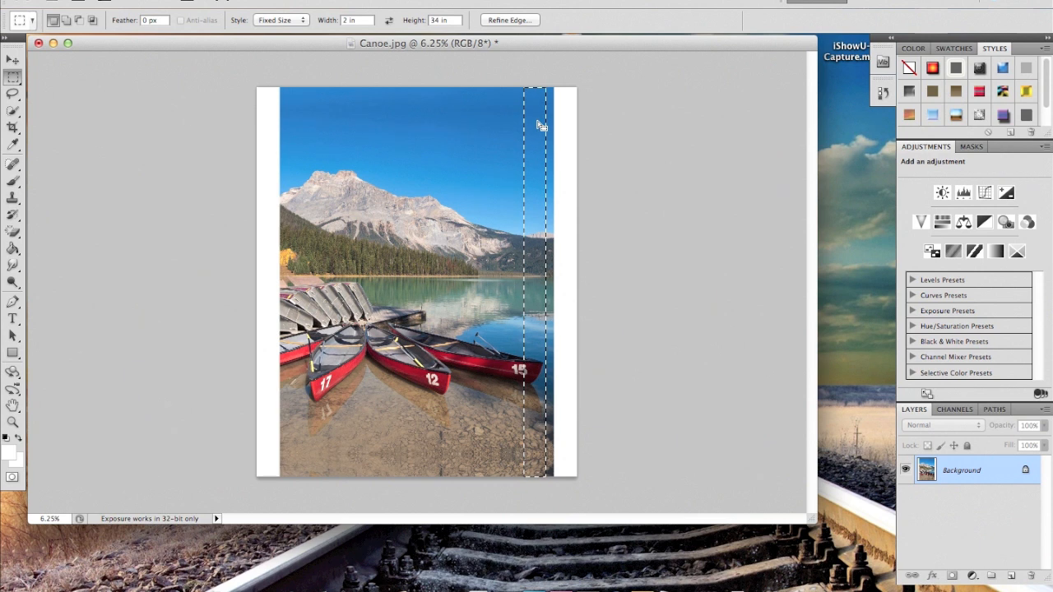
Step: Align the tall selection's outer boundary exactly with the photo's right edge, checking it at up to 300% magnification
{"action": "left_click_drag", "start_coordinate": [537, 124], "coordinate": [542, 119]}
{"action": "key", "text": "super+equal"}
{"action": "key", "text": "super+equal"}
{"action": "key", "text": "super+equal"}
{"action": "key", "text": "super+equal"}
{"action": "key", "text": "super+equal"}
{"action": "key", "text": "super+equal"}
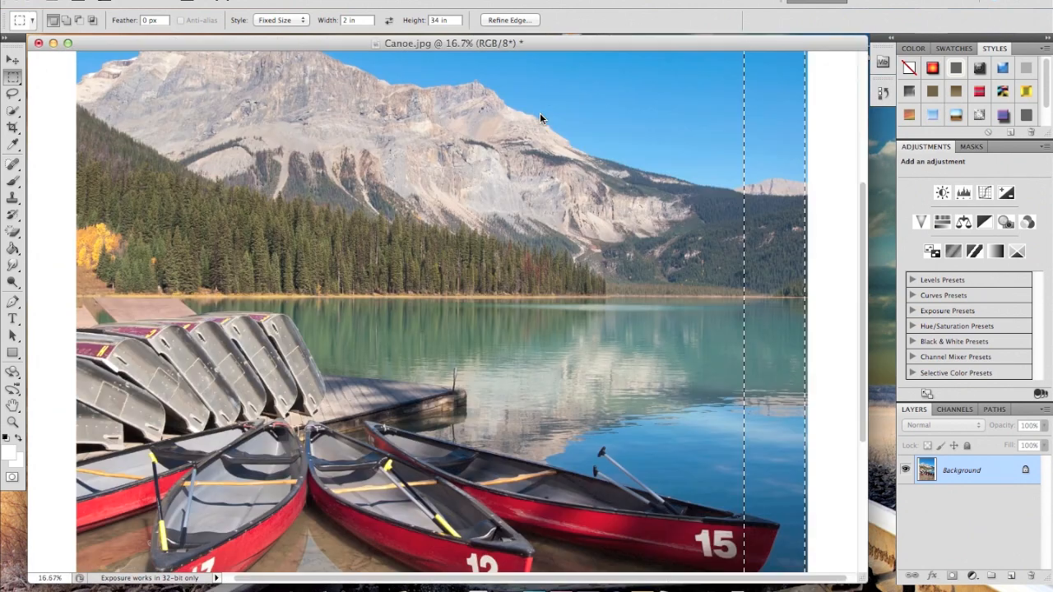
{"action": "scroll", "coordinate": [550, 210], "scroll_direction": "down", "scroll_amount": 3}
{"action": "scroll", "coordinate": [549, 210], "scroll_direction": "right", "scroll_amount": 6}
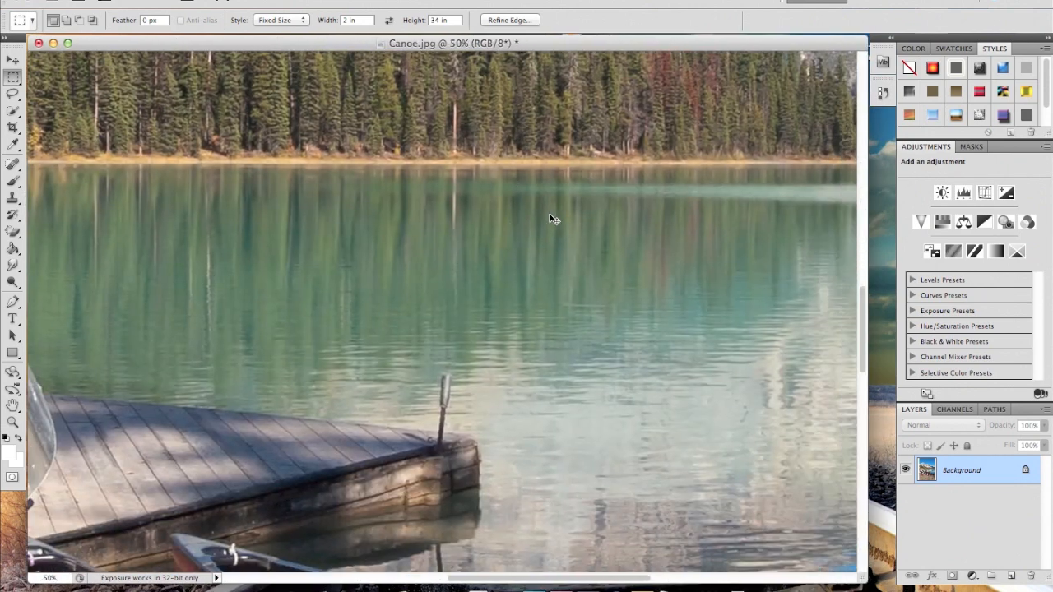
{"action": "scroll", "coordinate": [546, 206], "scroll_direction": "right", "scroll_amount": 2}
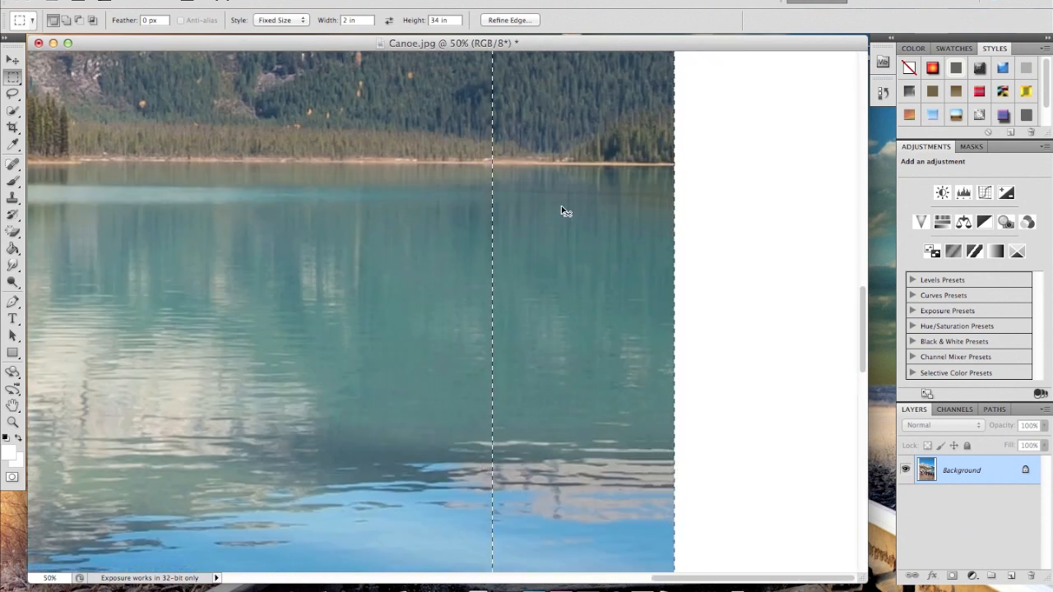
{"action": "key", "text": "super+equal"}
{"action": "key", "text": "super+equal"}
{"action": "key", "text": "super+equal"}
{"action": "key", "text": "super+equal"}
{"action": "scroll", "coordinate": [641, 242], "scroll_direction": "down", "scroll_amount": 2}
{"action": "scroll", "coordinate": [634, 249], "scroll_direction": "right", "scroll_amount": 10}
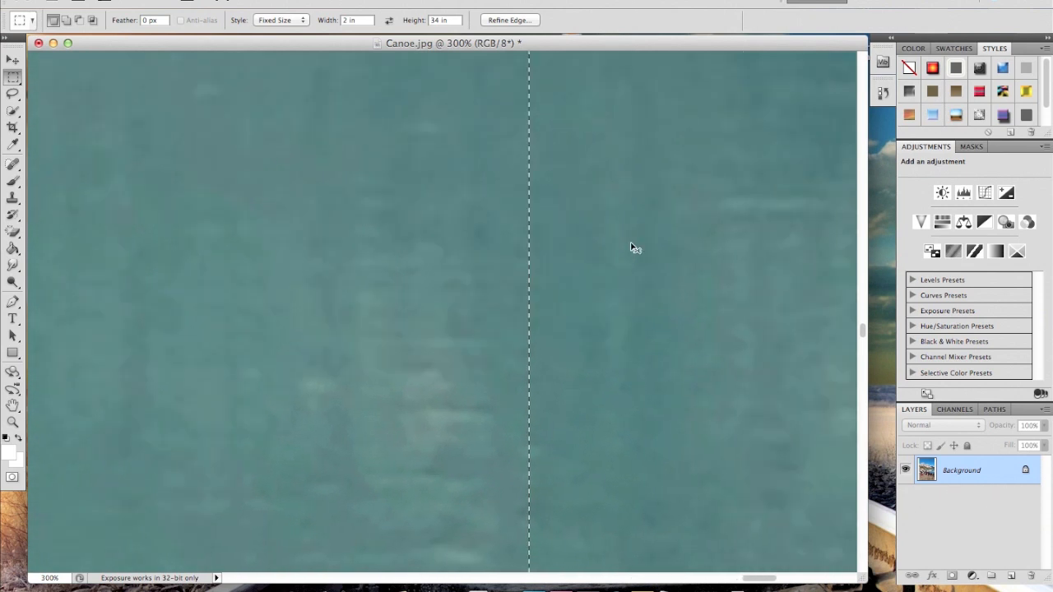
{"action": "scroll", "coordinate": [623, 247], "scroll_direction": "right", "scroll_amount": 5}
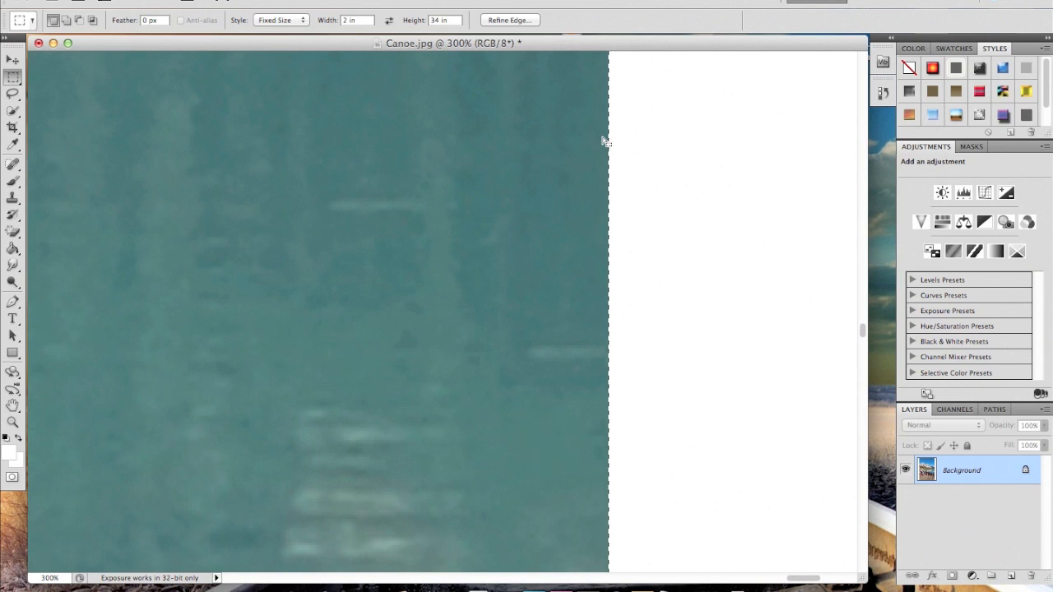
Step: Place a copy of the selected vertical strip in the white border directly beside the photo's right edge
{"action": "key", "text": "super+minus"}
{"action": "key", "text": "super+minus"}
{"action": "key", "text": "super+minus"}
{"action": "key", "text": "super+minus"}
{"action": "key", "text": "super+minus"}
{"action": "key", "text": "super+minus"}
{"action": "key", "text": "super+minus"}
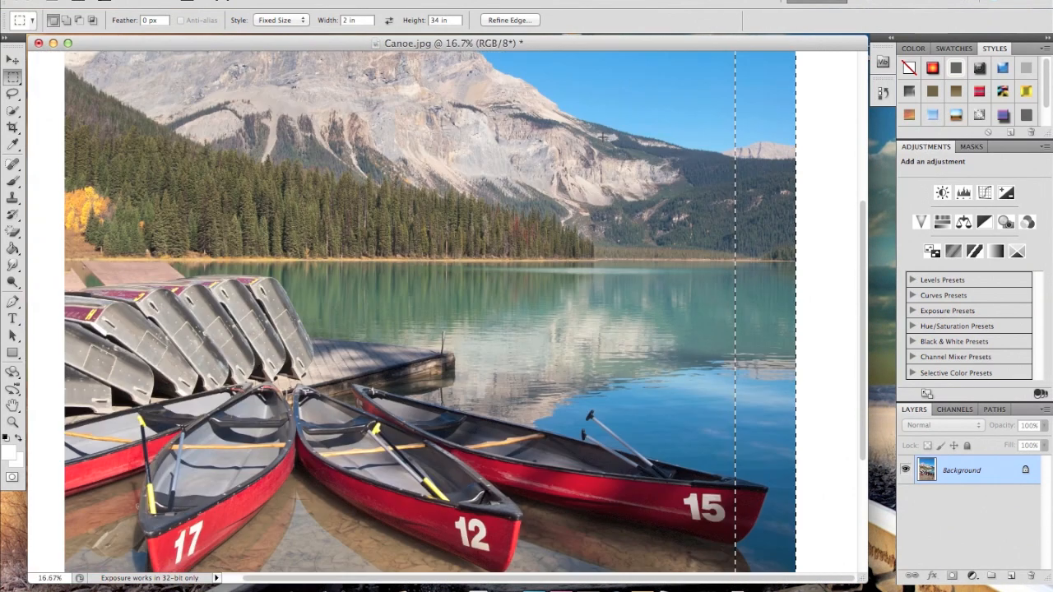
{"action": "left_click", "coordinate": [12, 60]}
{"action": "key", "text": "super+minus"}
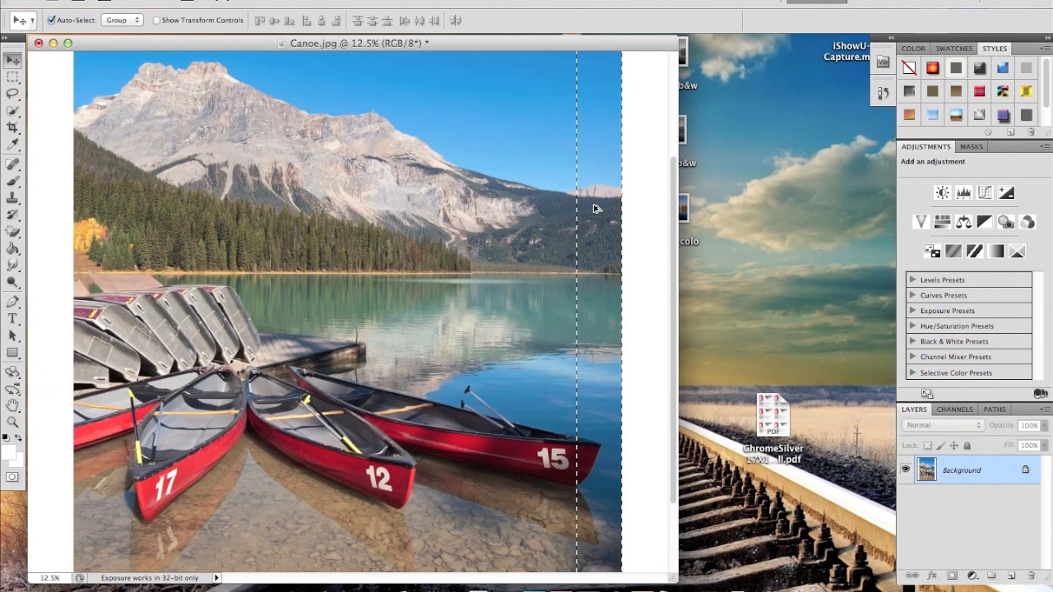
{"action": "left_click_drag", "start_coordinate": [596, 212], "coordinate": [640, 211]}
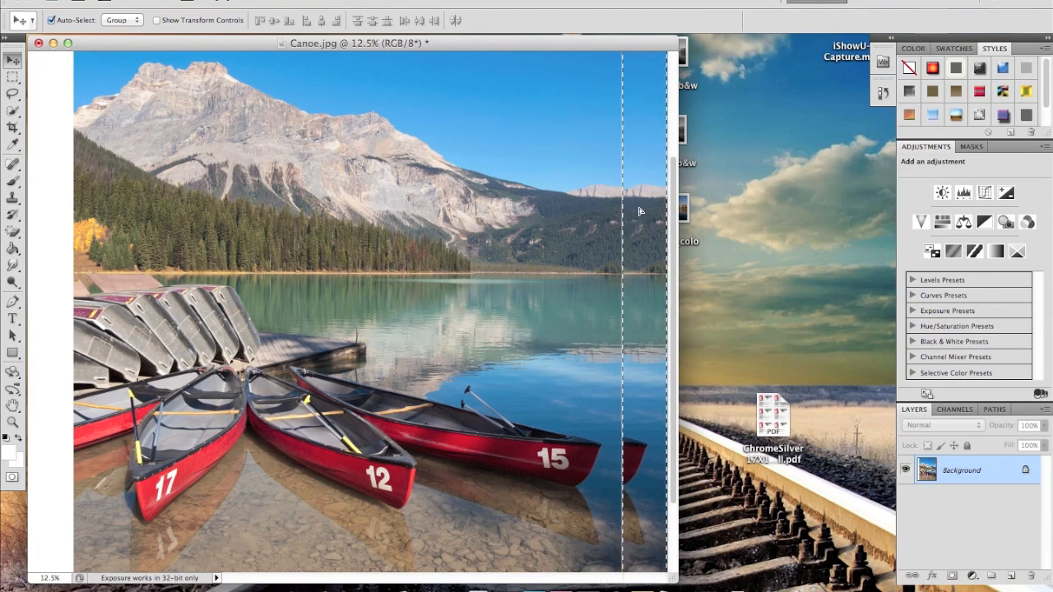
Step: Flip the copied vertical strip horizontally so it mirrors the photo's right edge
{"action": "left_click", "coordinate": [146, 0]}
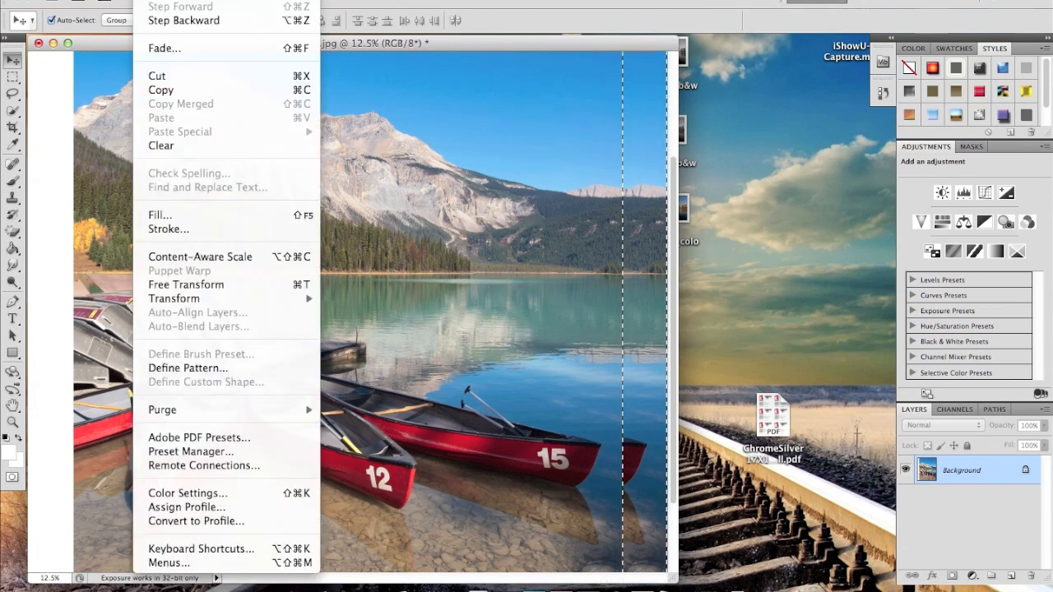
{"action": "mouse_move", "coordinate": [263, 306]}
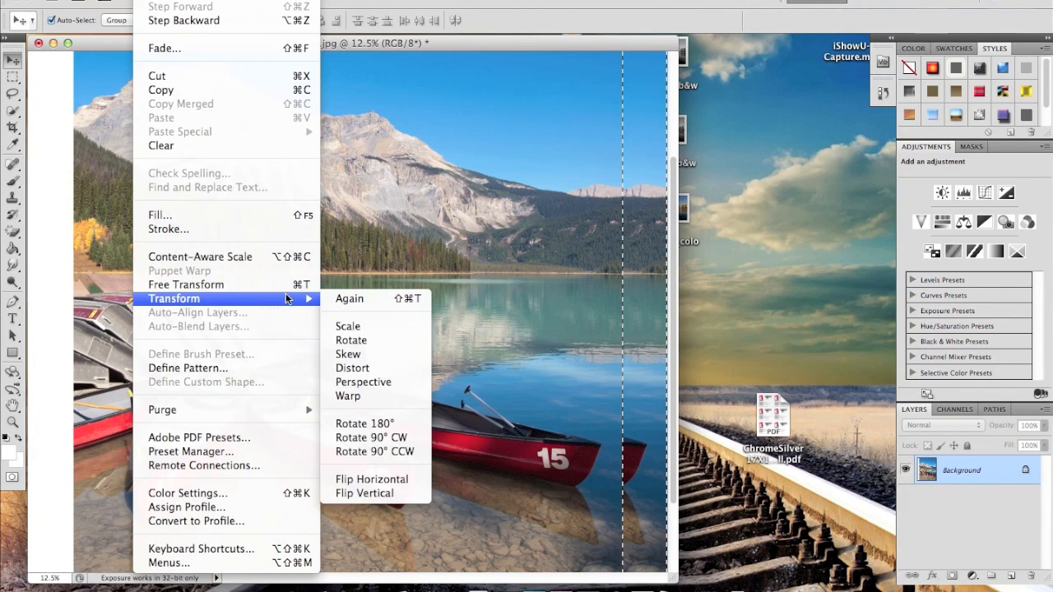
{"action": "left_click", "coordinate": [385, 478]}
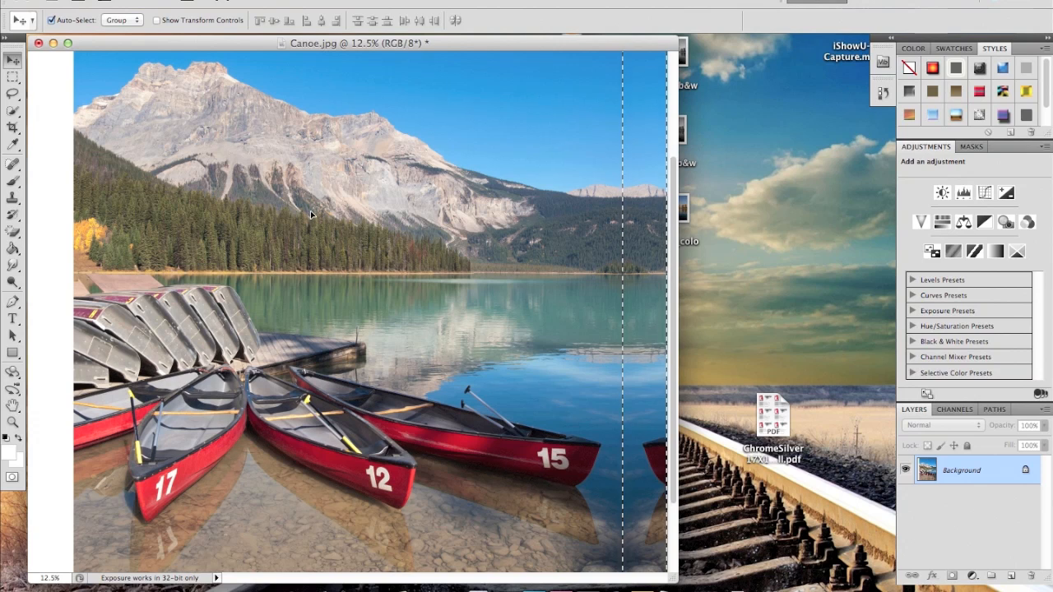
Step: Place a 2 in by 34 in marquee selection over the photo's leftmost strip, spanning the full canvas height
{"action": "key", "text": "super+minus"}
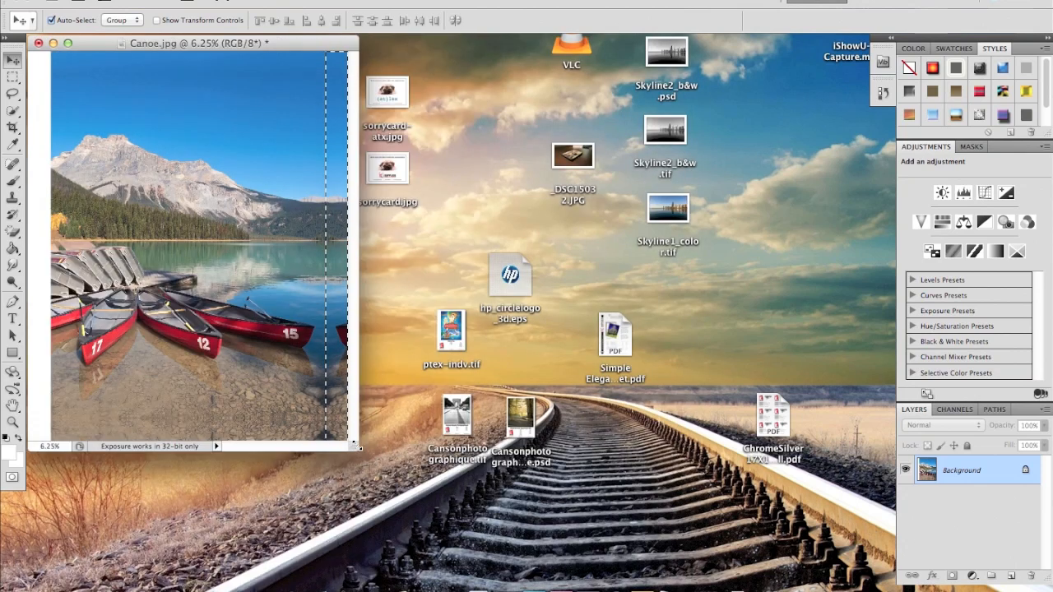
{"action": "left_click_drag", "start_coordinate": [355, 446], "coordinate": [837, 529]}
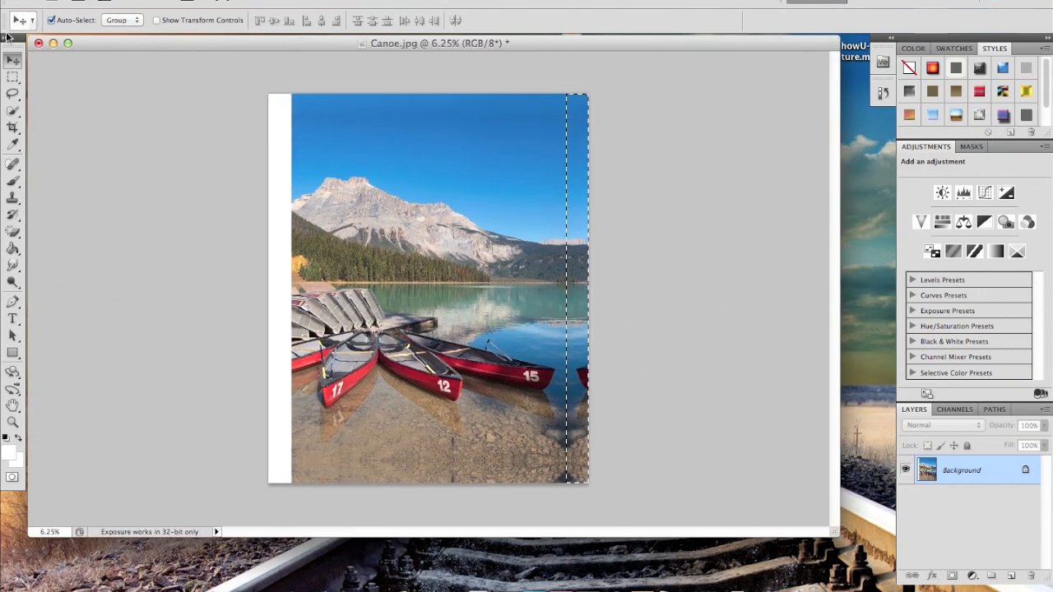
{"action": "left_click", "coordinate": [12, 76]}
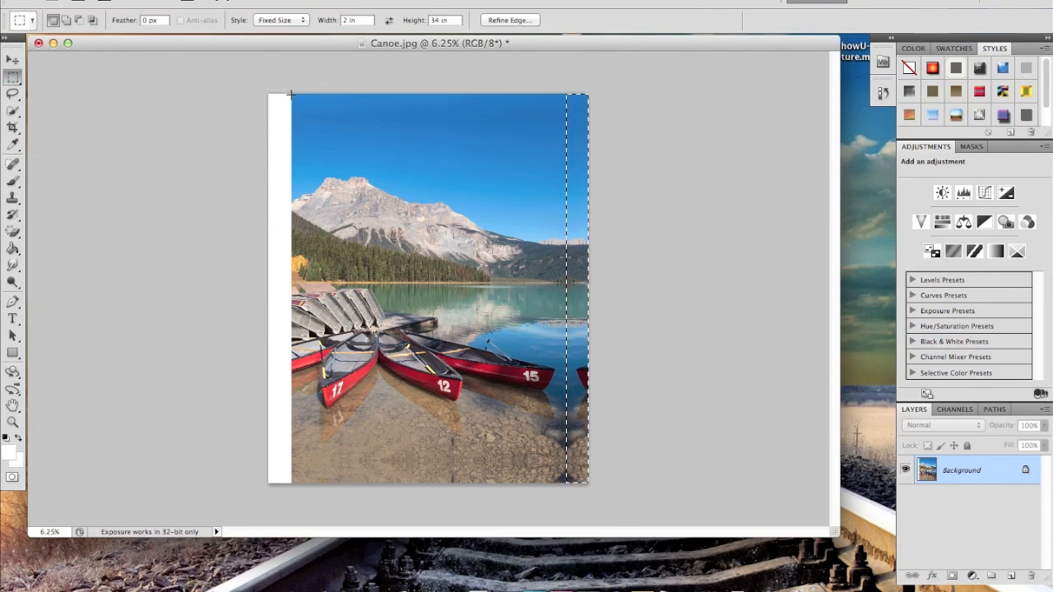
{"action": "left_click", "coordinate": [289, 94]}
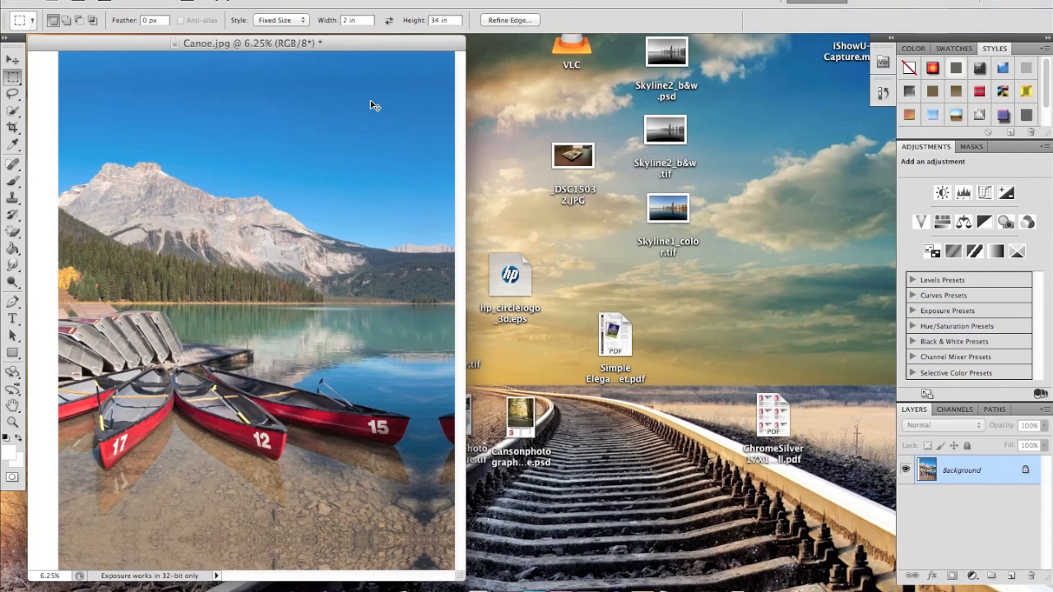
Step: Align the tall selection's outer boundary exactly with the photo's left edge, checking it at up to 400% magnification
{"action": "key", "text": "super+plus"}
{"action": "key", "text": "super+plus"}
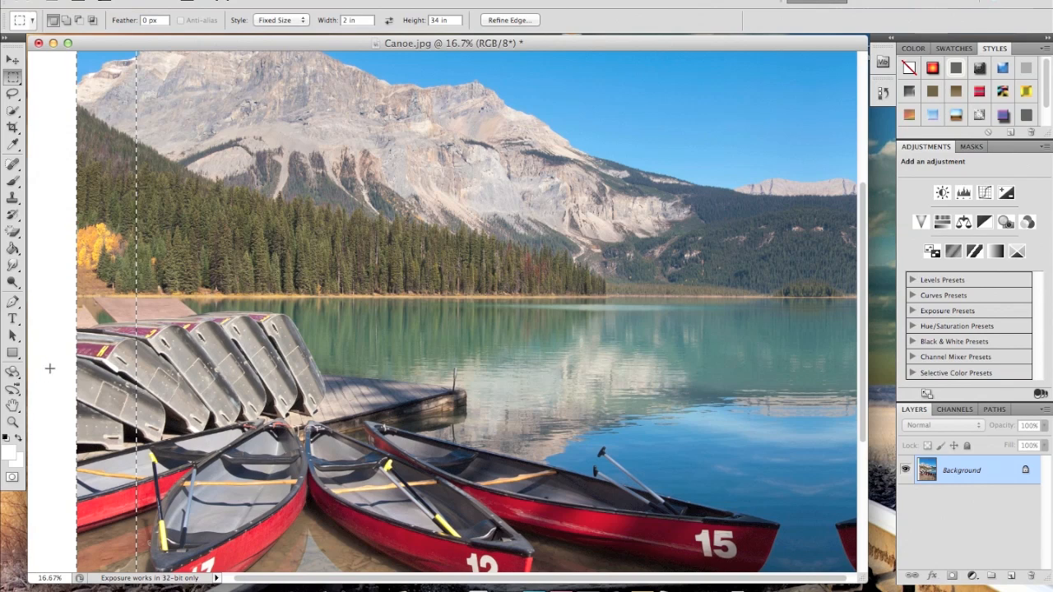
{"action": "key", "text": "super+plus"}
{"action": "key", "text": "super+plus"}
{"action": "key", "text": "super+plus"}
{"action": "scroll", "coordinate": [127, 292], "scroll_direction": "down", "scroll_amount": 3}
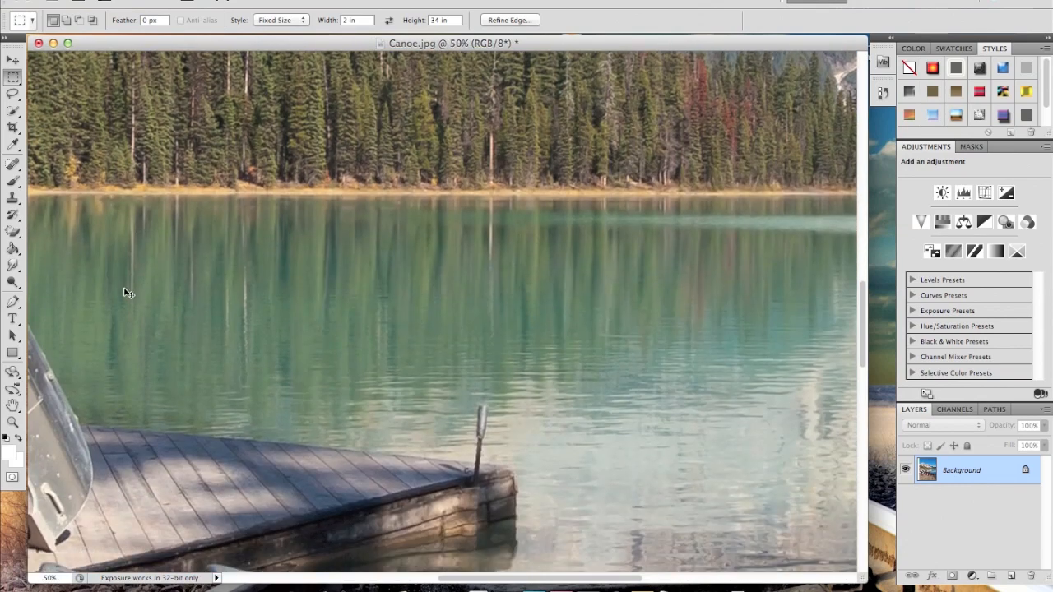
{"action": "scroll", "coordinate": [128, 293], "scroll_direction": "left", "scroll_amount": 10}
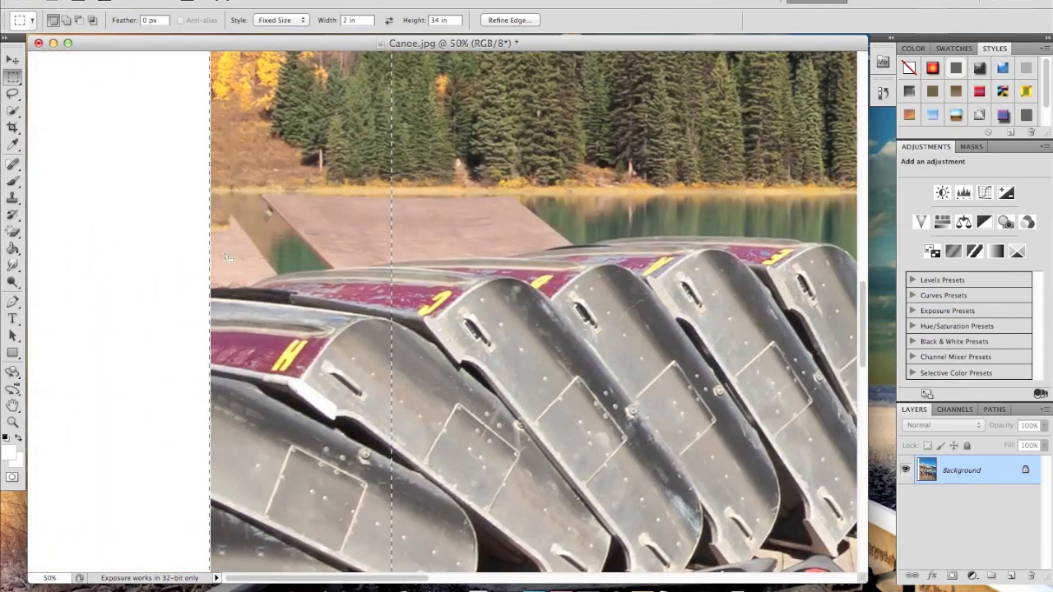
{"action": "key", "text": "super+plus"}
{"action": "key", "text": "super+plus"}
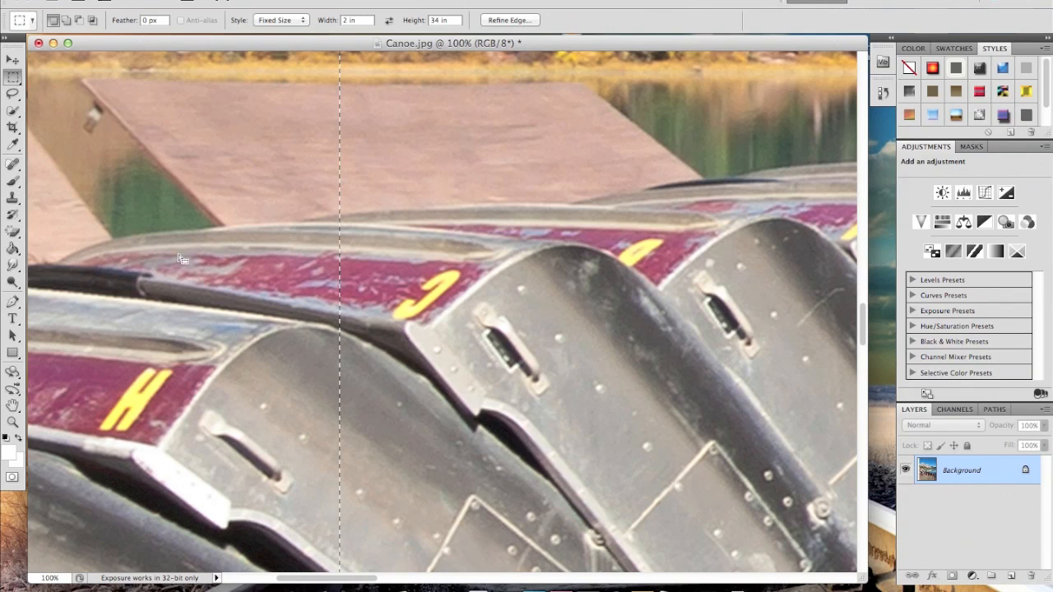
{"action": "scroll", "coordinate": [172, 251], "scroll_direction": "up", "scroll_amount": 2}
{"action": "scroll", "coordinate": [173, 252], "scroll_direction": "left", "scroll_amount": 8}
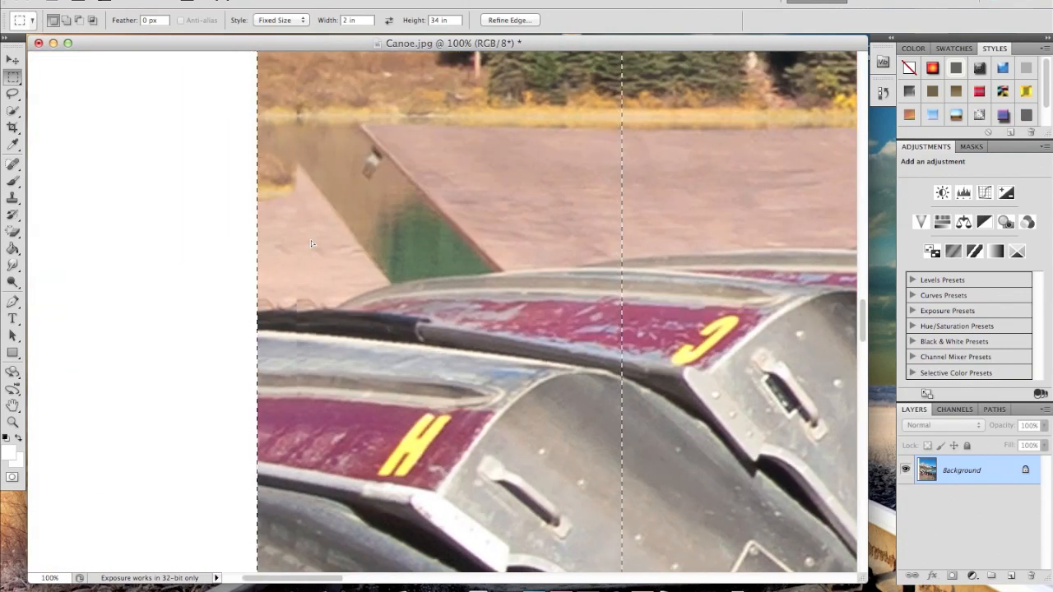
{"action": "scroll", "coordinate": [310, 241], "scroll_direction": "up", "scroll_amount": 3}
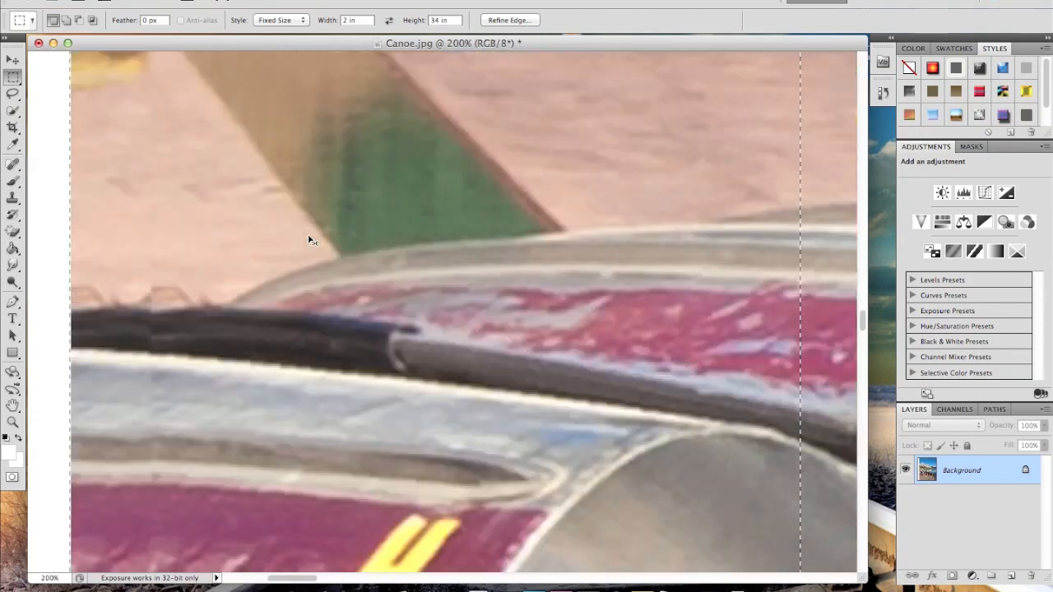
{"action": "scroll", "coordinate": [267, 251], "scroll_direction": "left", "scroll_amount": 5}
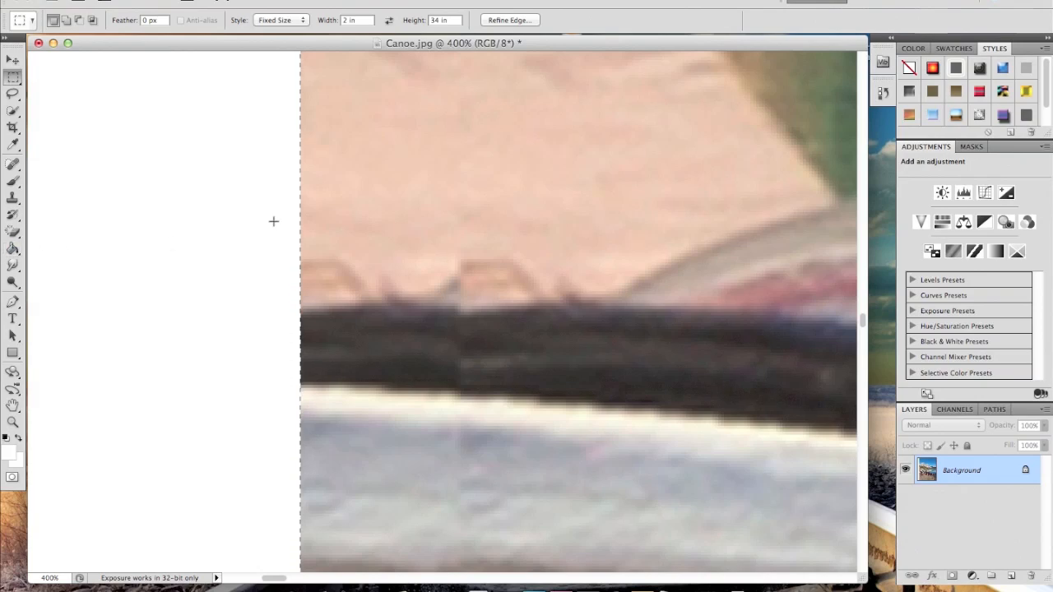
Step: Copy the selected strip along the photo's left edge onto a new layer
{"action": "scroll", "coordinate": [427, 199], "scroll_direction": "down", "scroll_amount": 8}
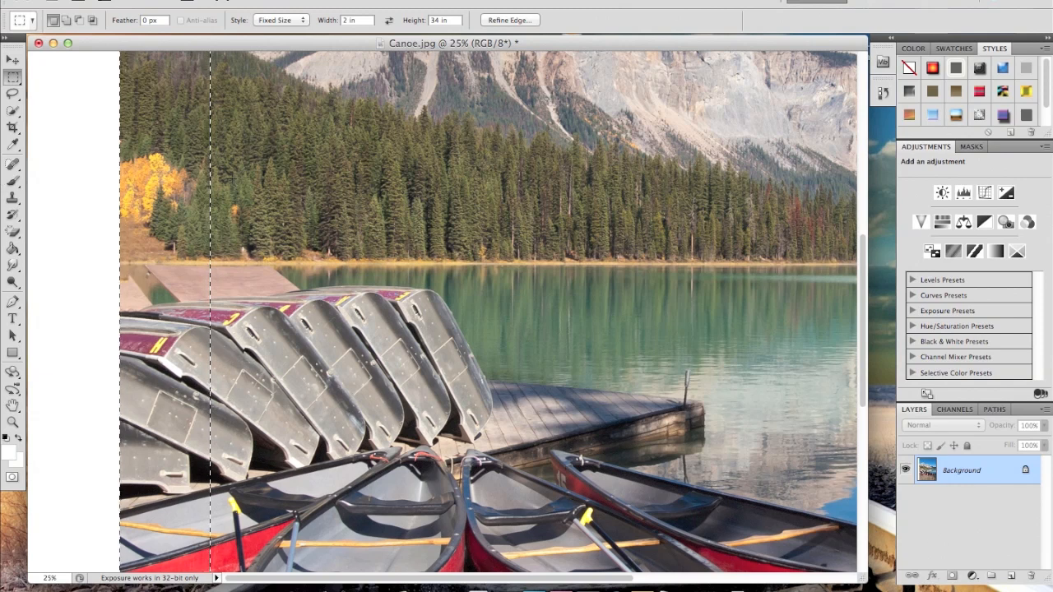
{"action": "right_click", "coordinate": [189, 176]}
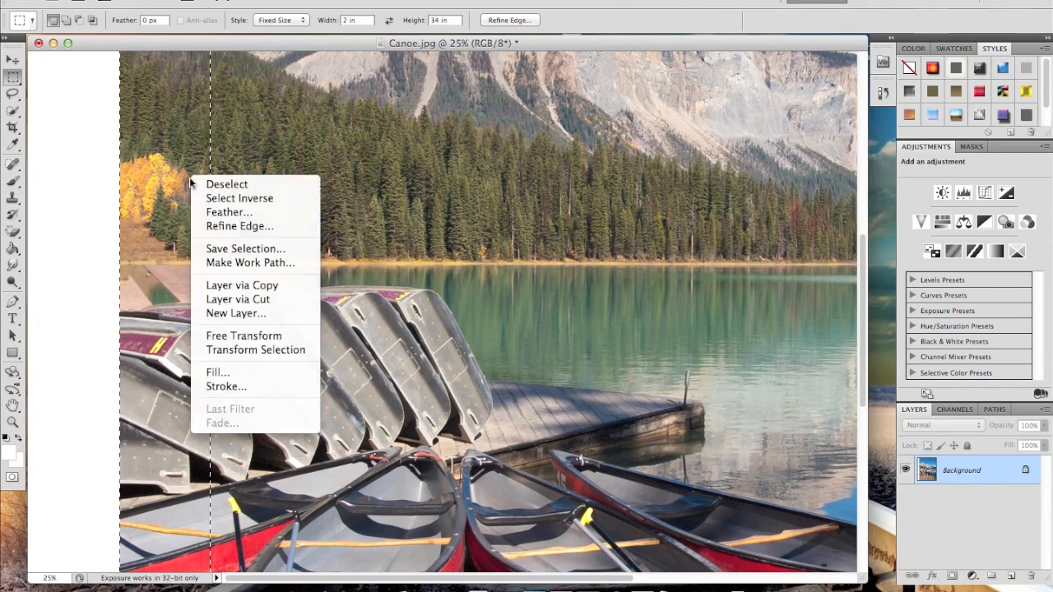
{"action": "left_click", "coordinate": [267, 287]}
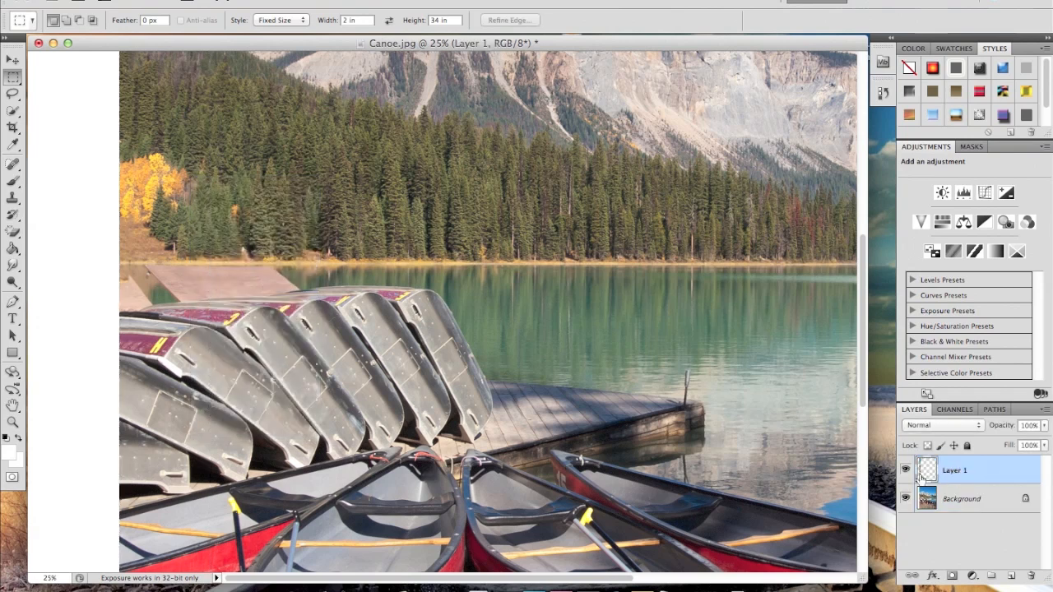
Step: Move the copied strip into the white border directly beside the photo's left edge
{"action": "left_click", "coordinate": [11, 60]}
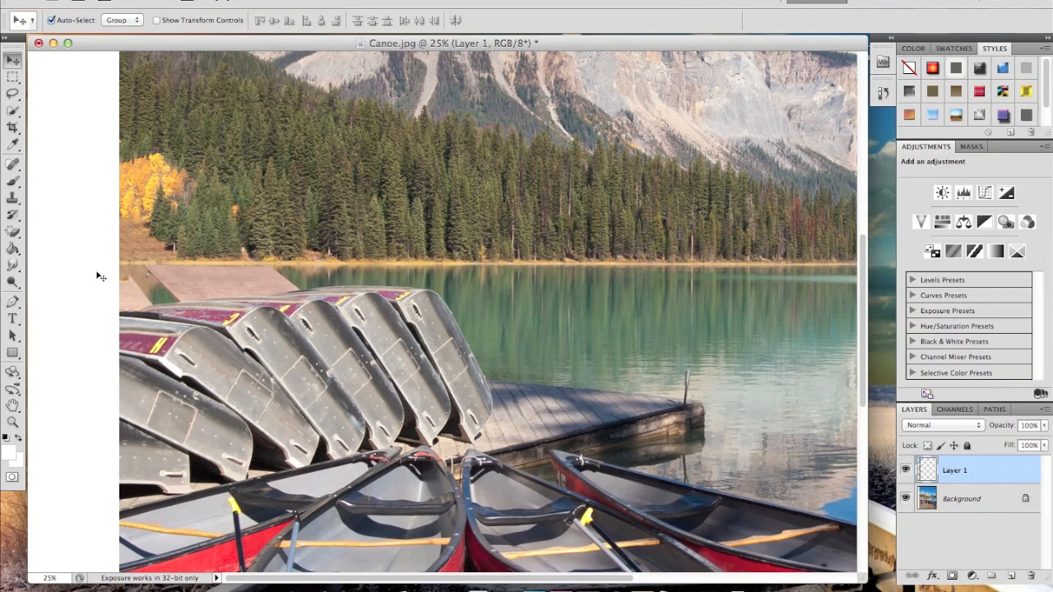
{"action": "key", "text": "super+minus"}
{"action": "key", "text": "super+minus"}
{"action": "key", "text": "super+minus"}
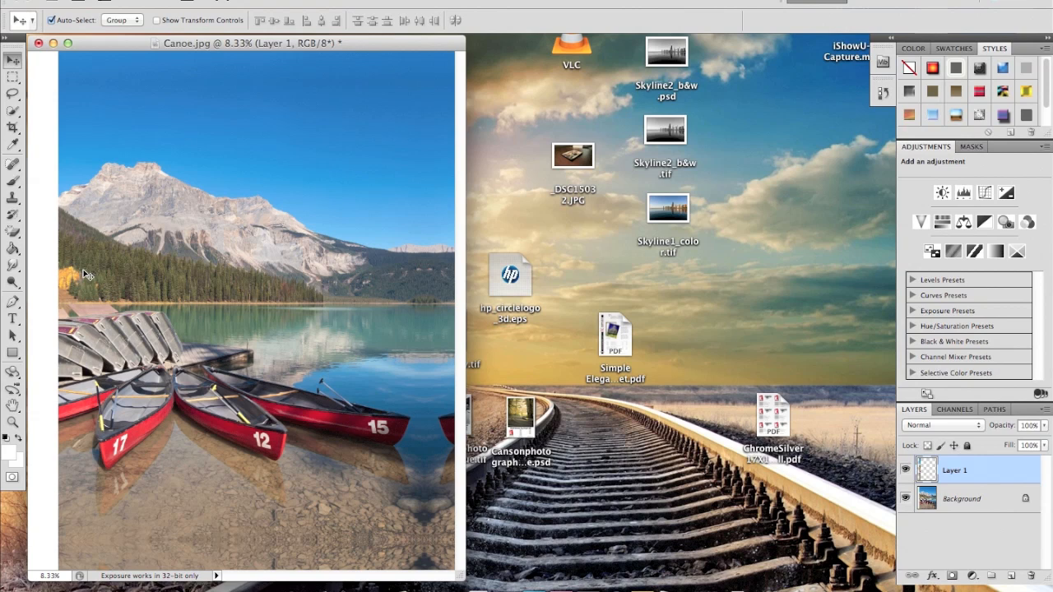
{"action": "left_click_drag", "start_coordinate": [85, 274], "coordinate": [58, 272]}
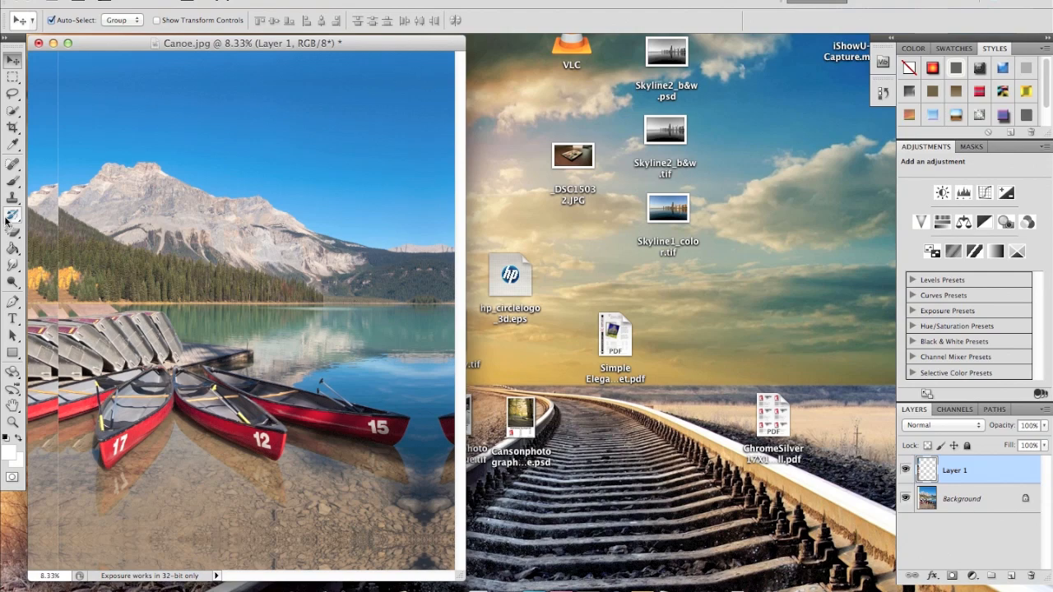
Step: Examine the seam between the copied strip and the photo's left edge at up to 200% magnification
{"action": "key", "text": "super+equal"}
{"action": "key", "text": "super+equal"}
{"action": "key", "text": "super+equal"}
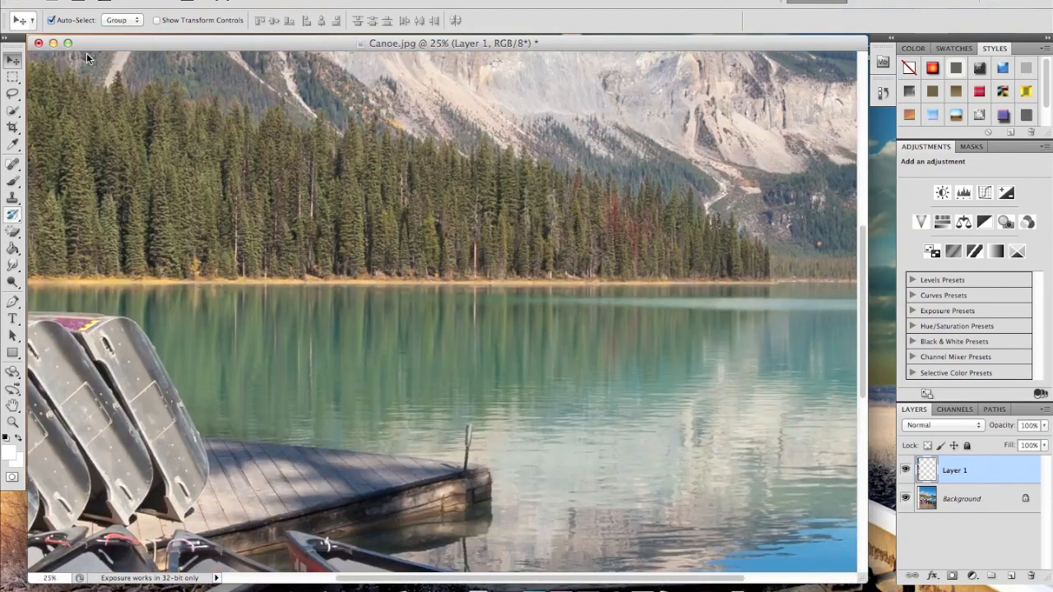
{"action": "key", "text": "super+equal"}
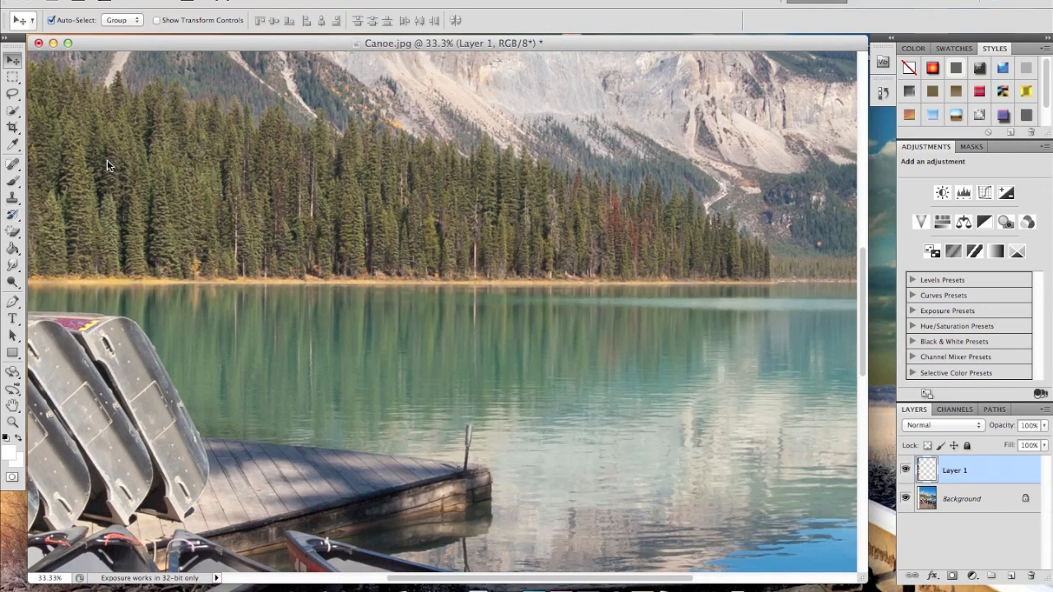
{"action": "key", "text": "super+equal"}
{"action": "scroll", "coordinate": [846, 176], "scroll_direction": "up", "scroll_amount": 5}
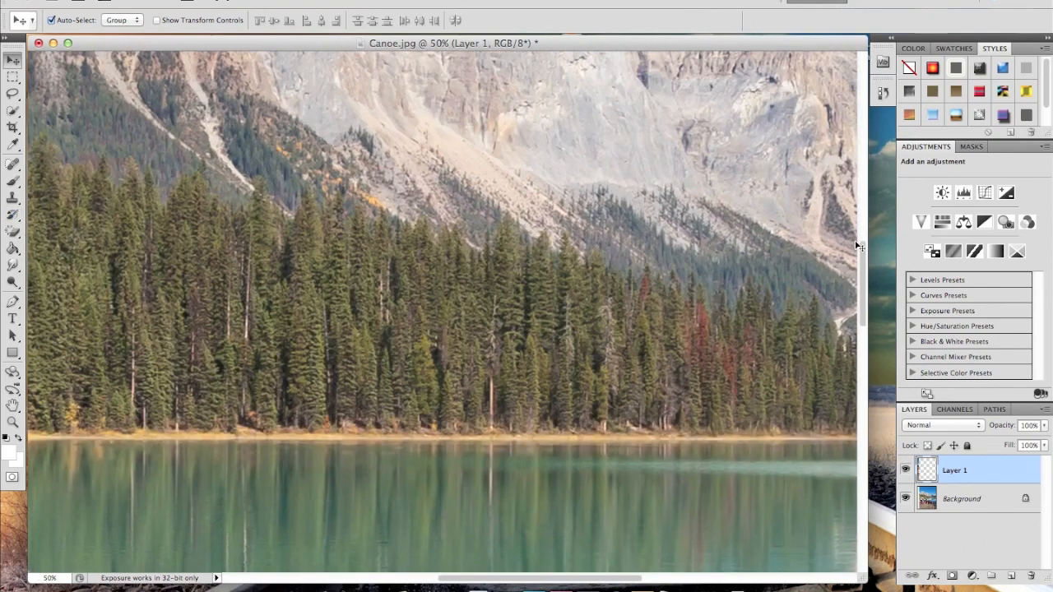
{"action": "scroll", "coordinate": [863, 255], "scroll_direction": "up", "scroll_amount": 10}
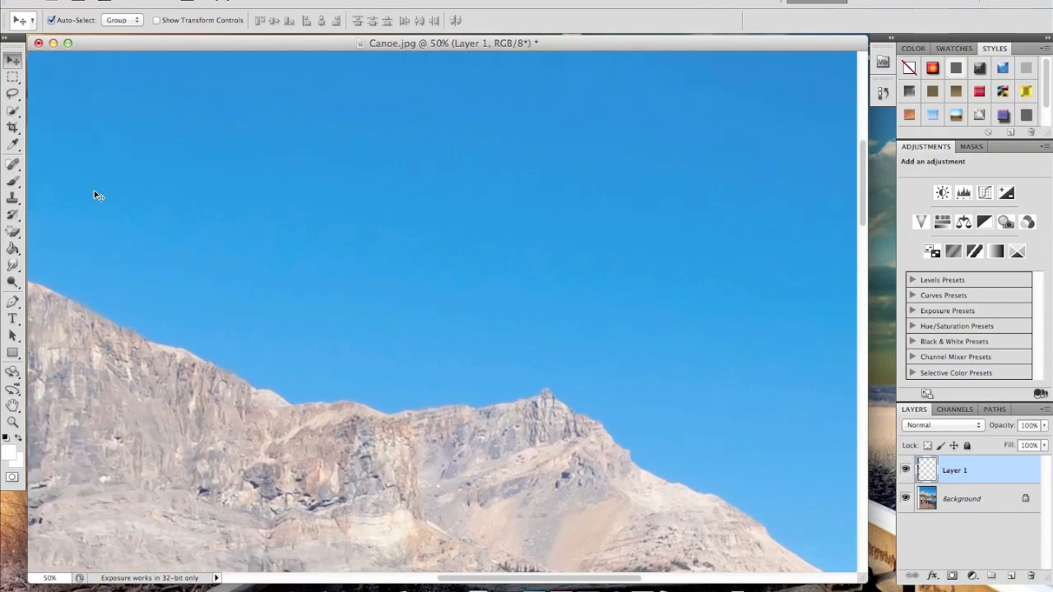
{"action": "scroll", "coordinate": [97, 195], "scroll_direction": "left", "scroll_amount": 5}
{"action": "scroll", "coordinate": [97, 195], "scroll_direction": "left", "scroll_amount": 6}
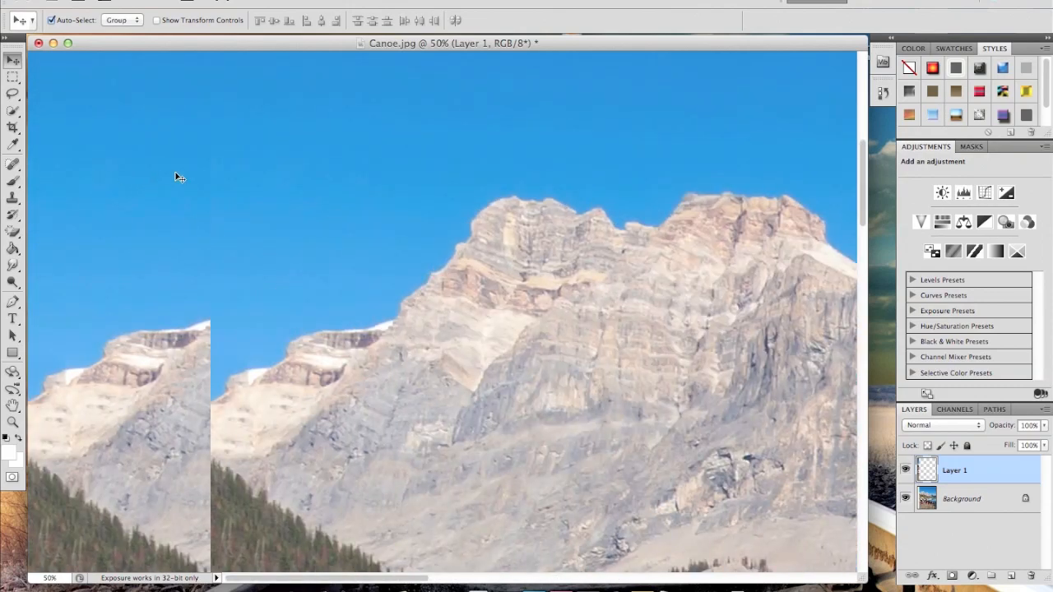
{"action": "key", "text": "super+equal"}
{"action": "key", "text": "super+equal"}
{"action": "key", "text": "super+equal"}
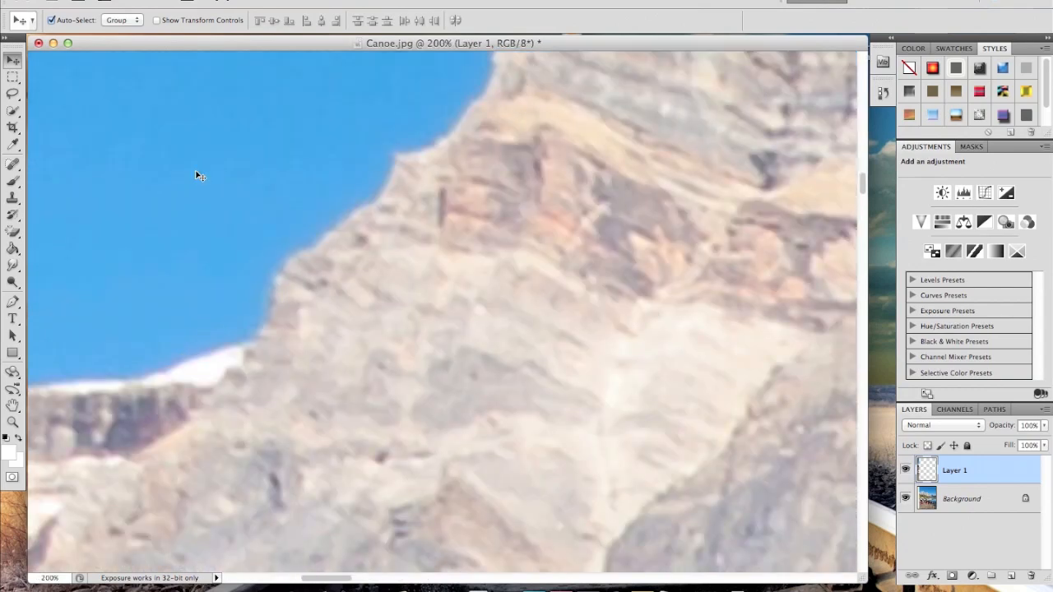
{"action": "key", "text": "super+minus"}
{"action": "key", "text": "super+minus"}
{"action": "key", "text": "super+minus"}
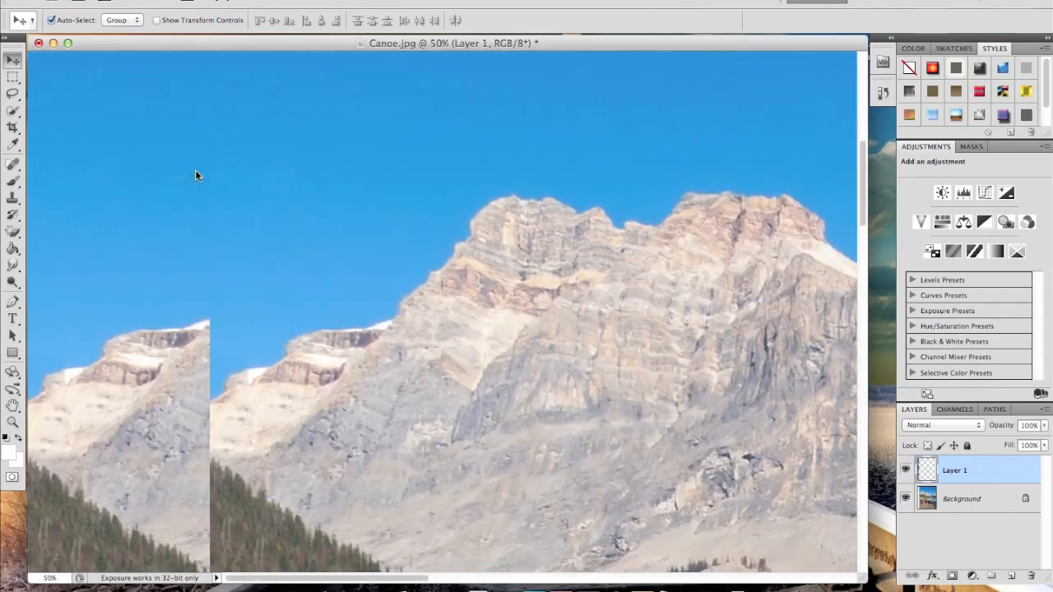
{"action": "key", "text": "super+minus"}
{"action": "key", "text": "super+minus"}
{"action": "key", "text": "super+minus"}
{"action": "key", "text": "super+minus"}
{"action": "key", "text": "super+minus"}
{"action": "key", "text": "super+minus"}
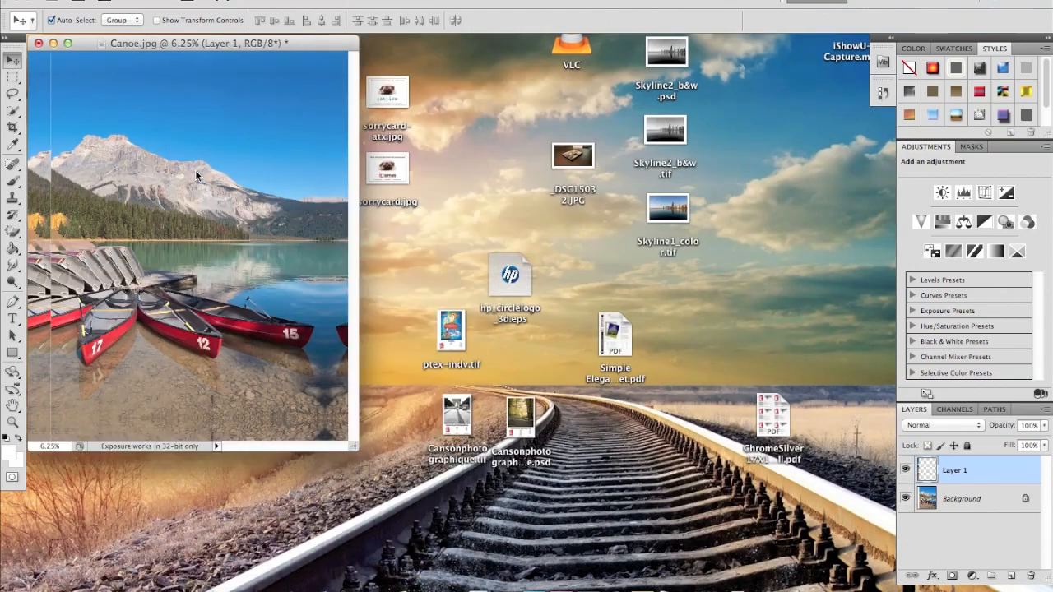
Step: Flip the copied strip horizontally so it mirrors the photo's left edge
{"action": "key", "text": "super+equal"}
{"action": "left_click_drag", "start_coordinate": [467, 570], "coordinate": [607, 577]}
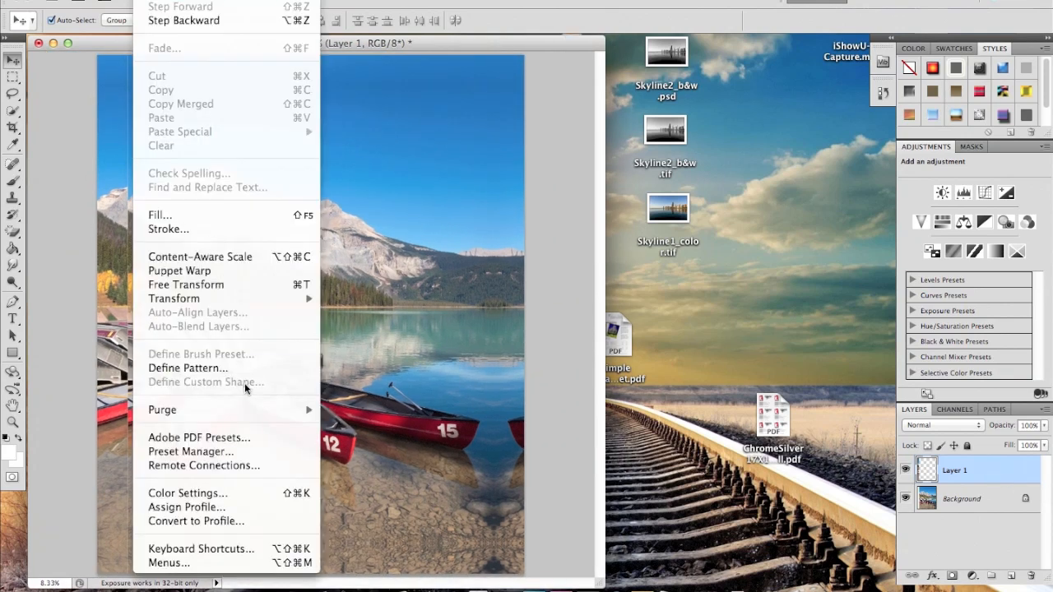
{"action": "mouse_move", "coordinate": [312, 299]}
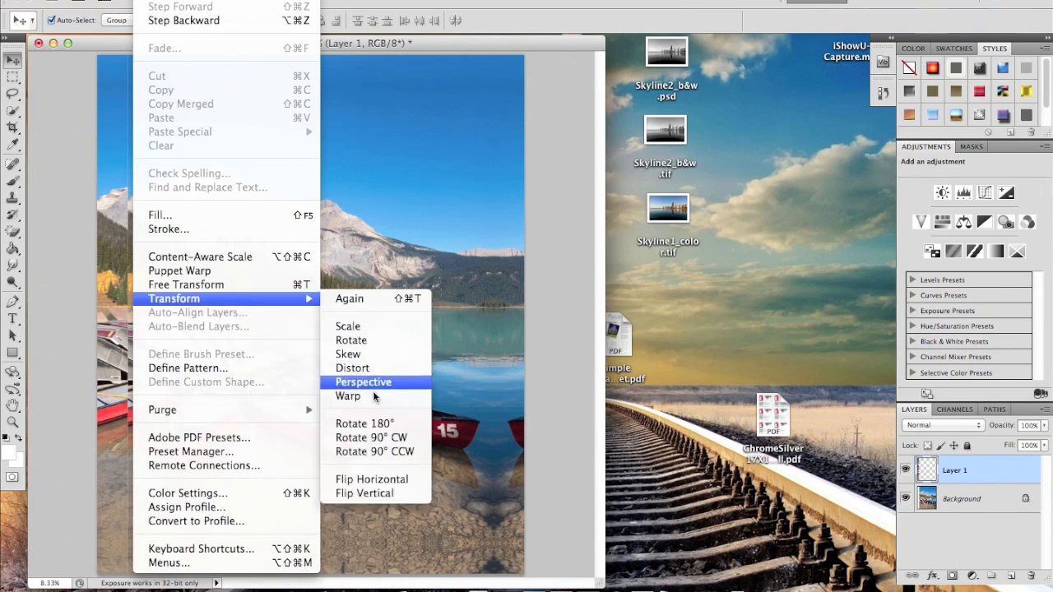
{"action": "left_click", "coordinate": [383, 478]}
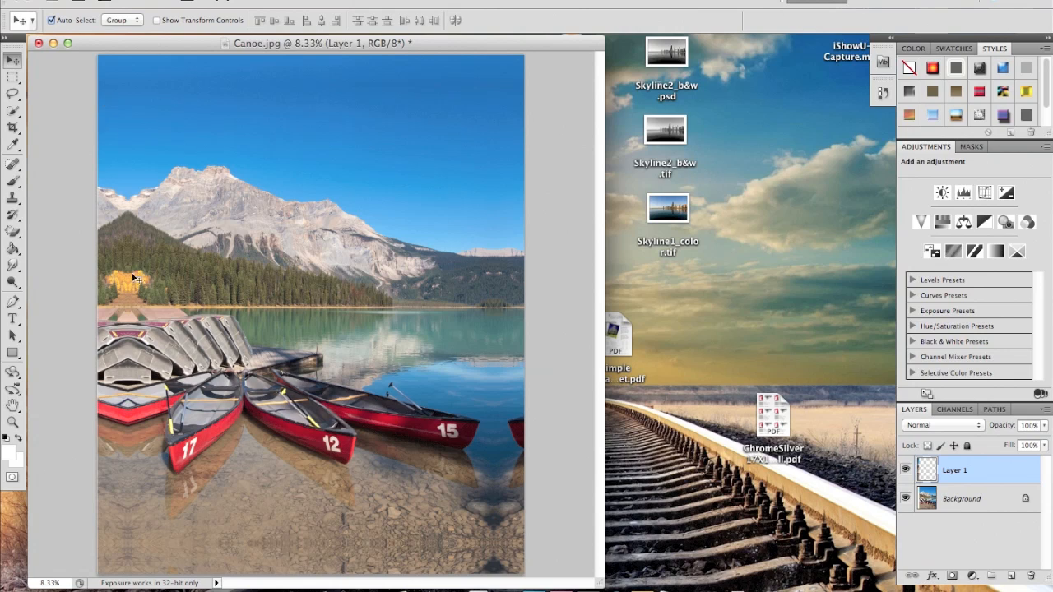
Step: Hide and show the mirrored strip's layer for comparison, and enlarge the document window to view the whole extended picture
{"action": "left_click", "coordinate": [905, 470]}
{"action": "left_click", "coordinate": [905, 469]}
{"action": "left_click_drag", "start_coordinate": [426, 50], "coordinate": [436, 50]}
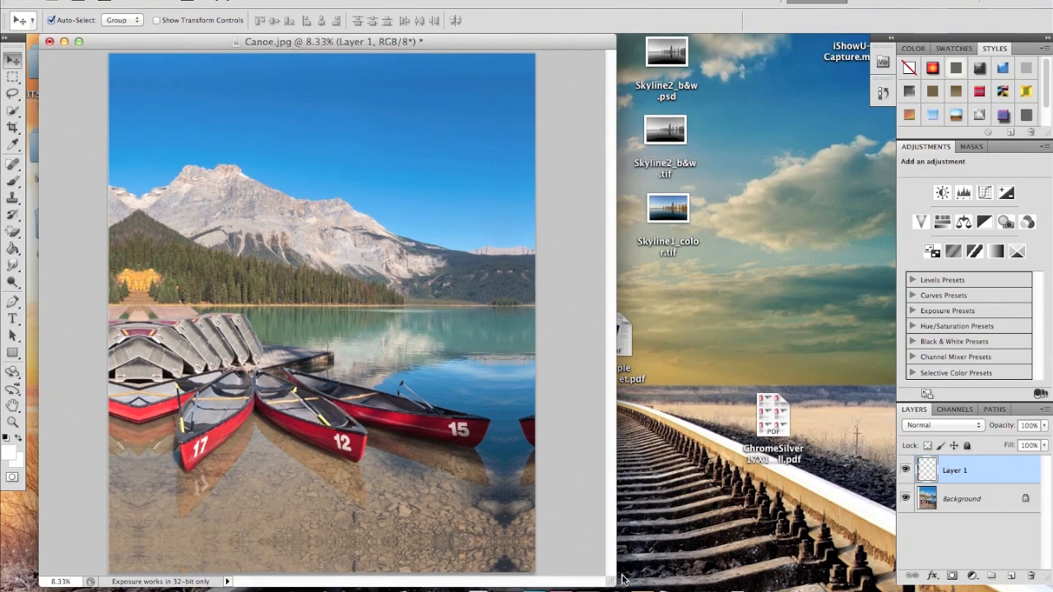
{"action": "left_click_drag", "start_coordinate": [623, 578], "coordinate": [642, 587]}
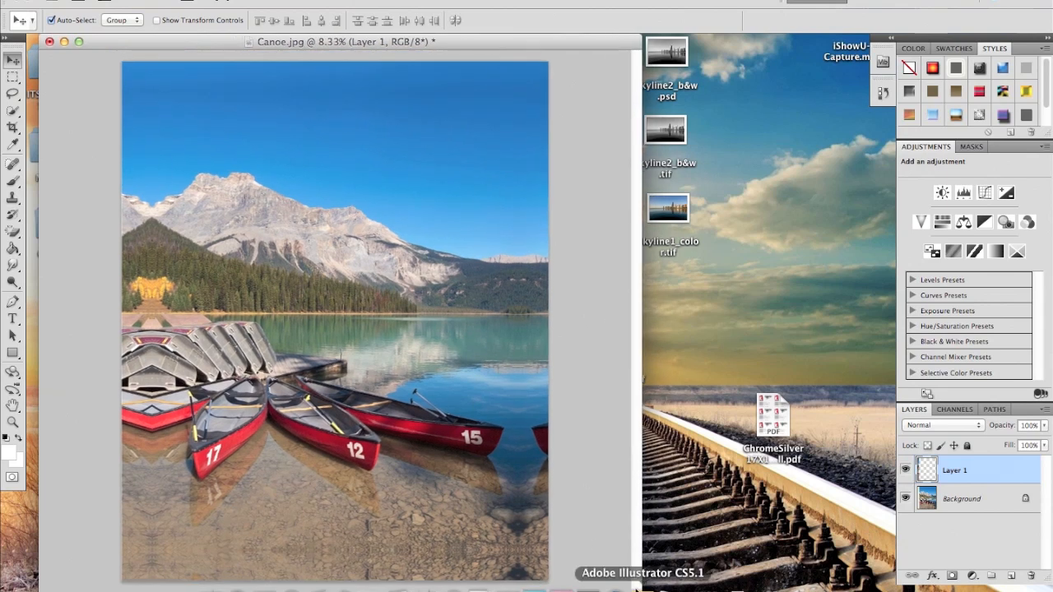
{"action": "key", "text": "super+minus"}
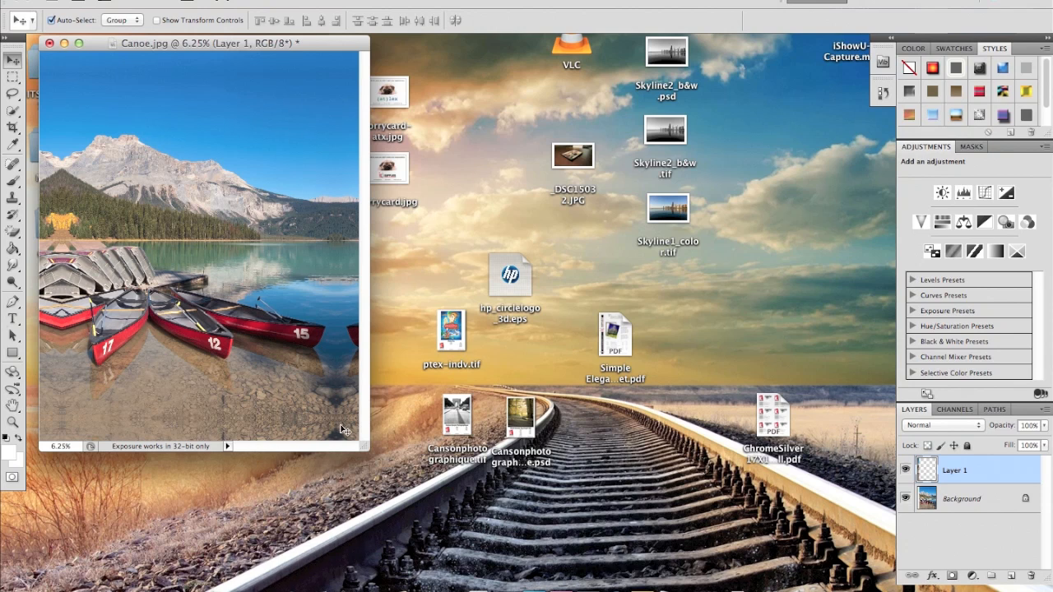
{"action": "left_click_drag", "start_coordinate": [363, 444], "coordinate": [743, 527]}
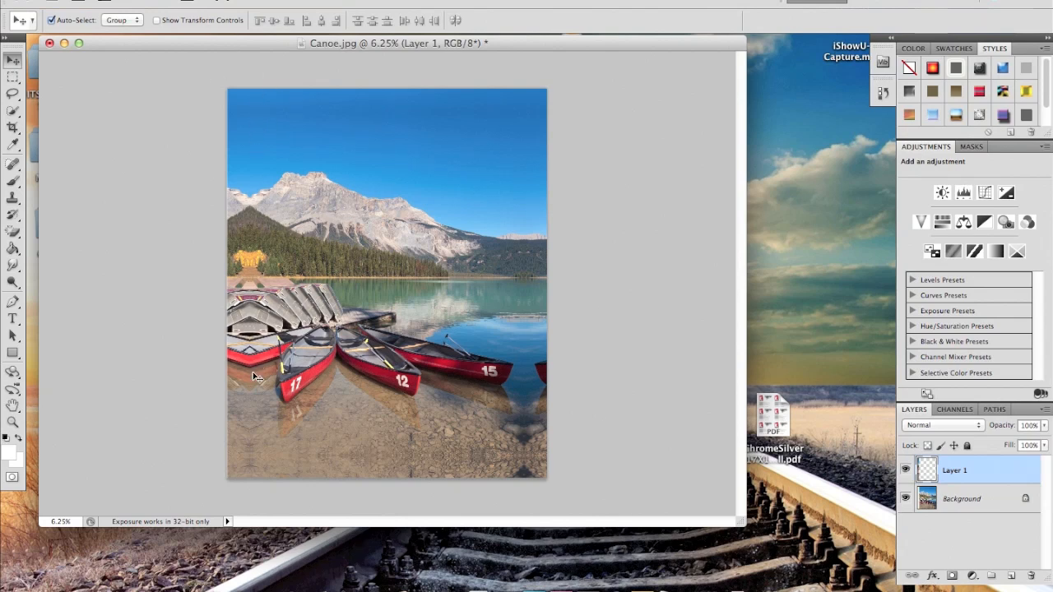
Step: Check the extended picture's pixel dimensions and document size in the Image Size settings
{"action": "left_click", "coordinate": [181, 1]}
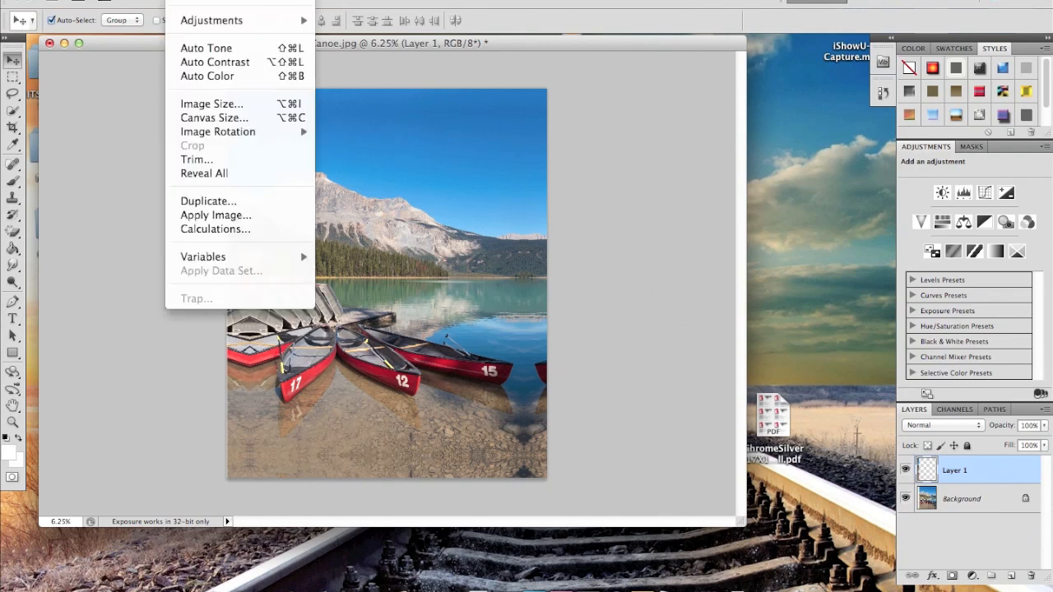
{"action": "left_click", "coordinate": [229, 104]}
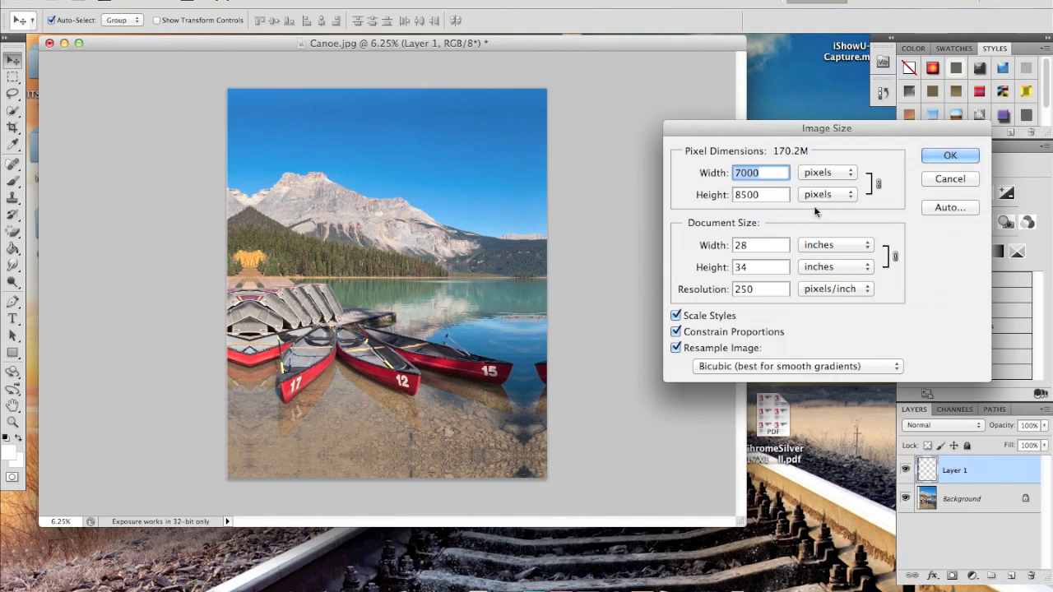
{"action": "left_click", "coordinate": [949, 156]}
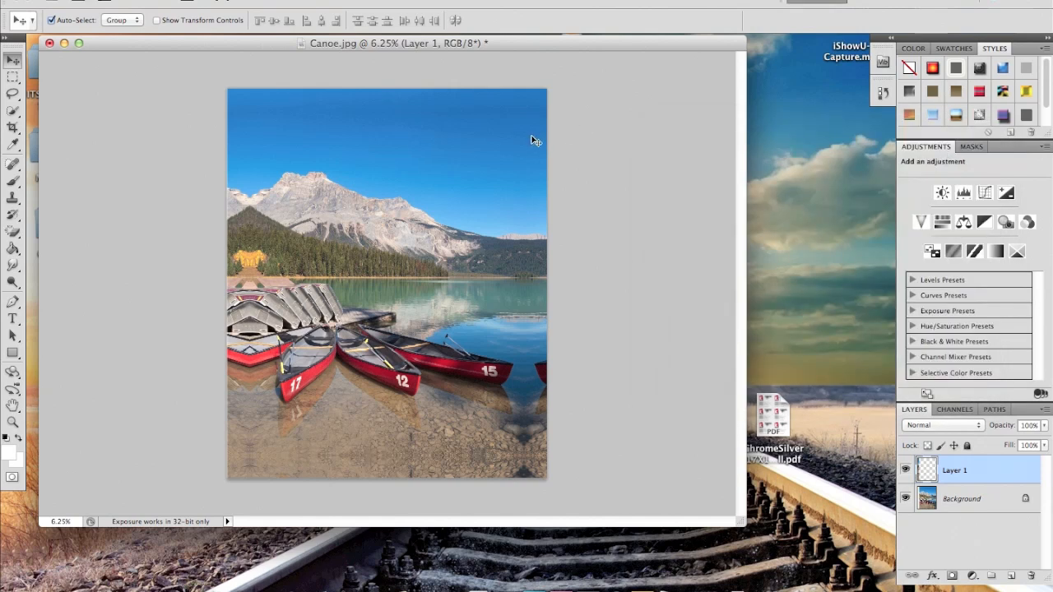